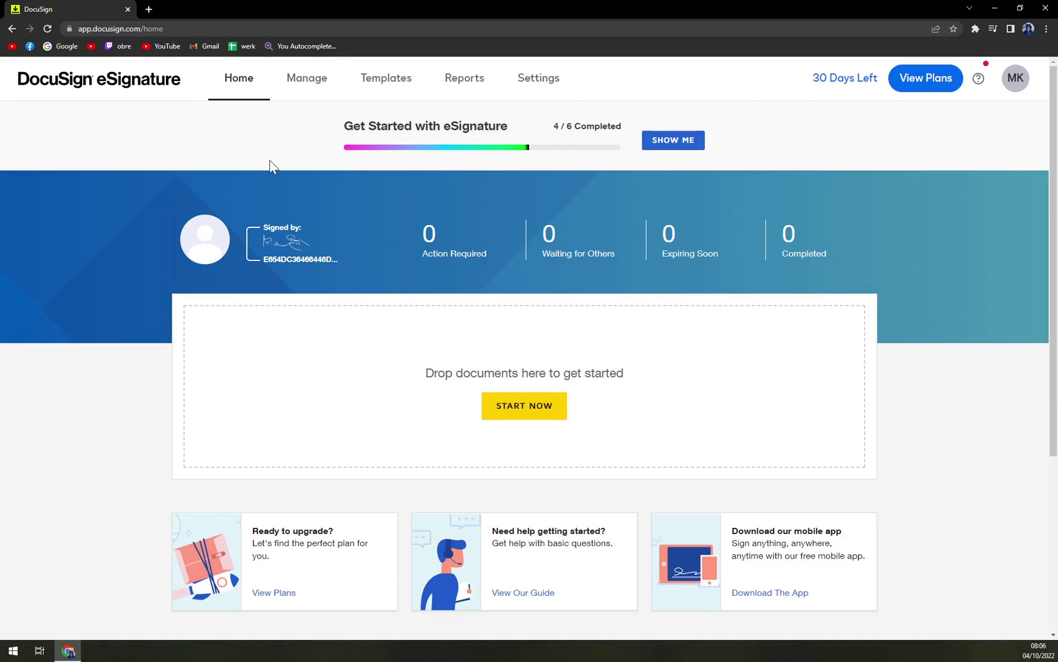
Open a File Explorer window, move it down and to the left, then close it.
scroll(281, 214, "down", 4)
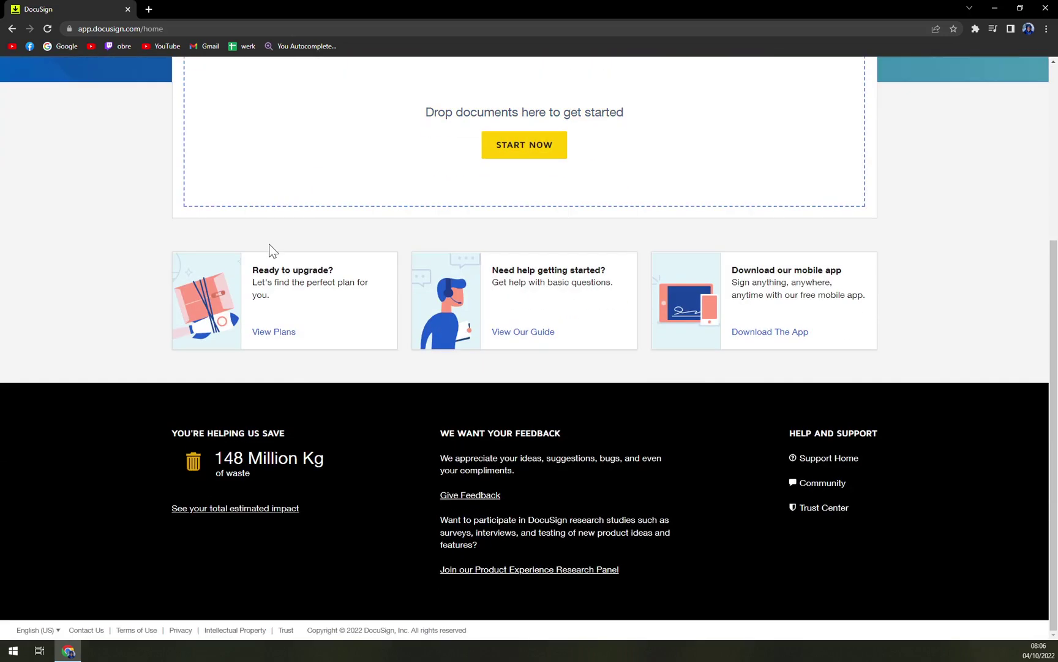
scroll(270, 246, "up", 4)
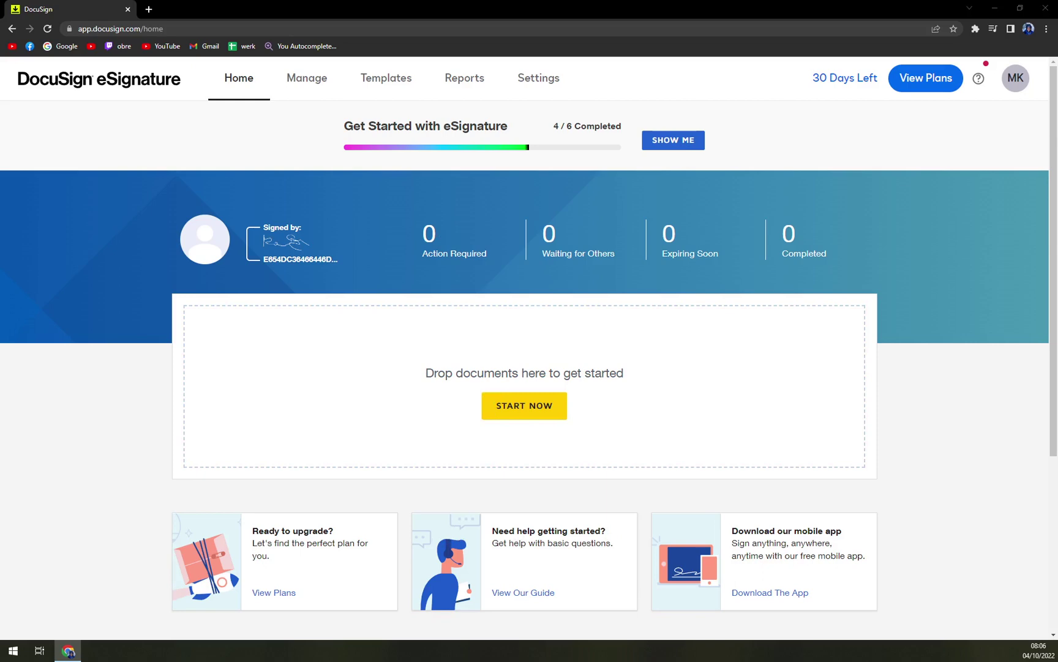
key("super+e")
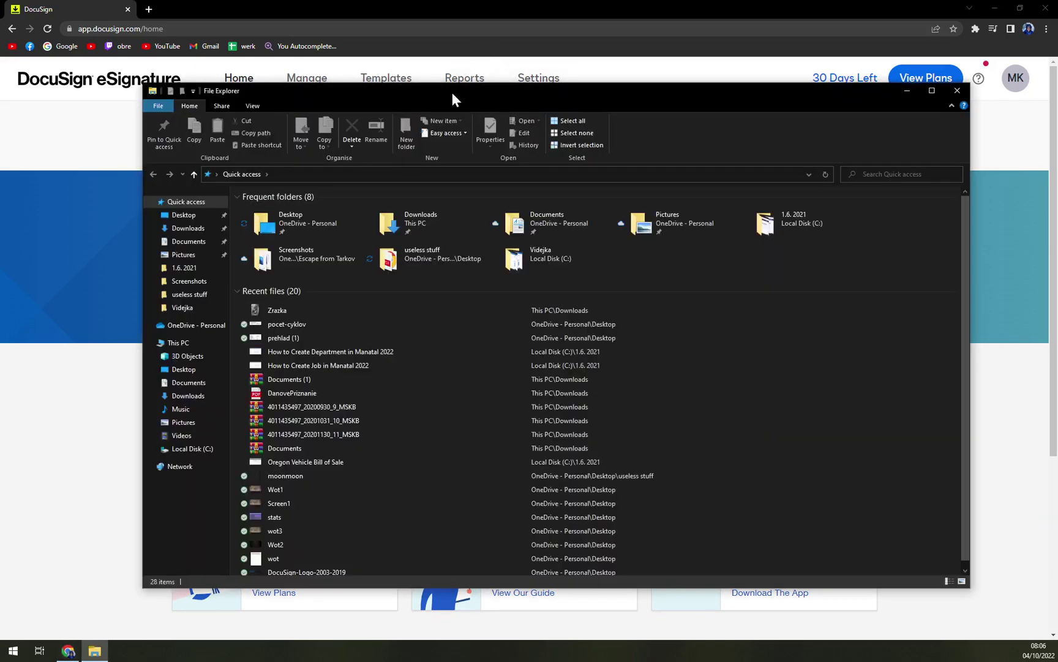
left_click_drag(452, 92, 183, 313)
key("alt+F4")
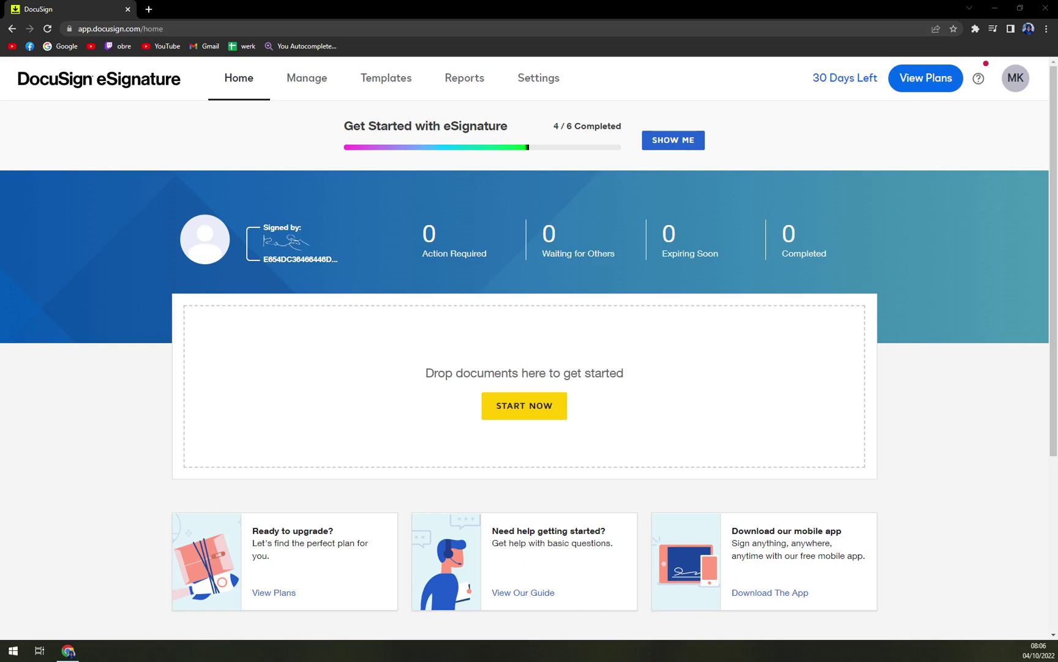
Drop the document onto the drop zone and dismiss the template-matching and envelope-access errors.
left_click_drag(0, 422, 515, 426)
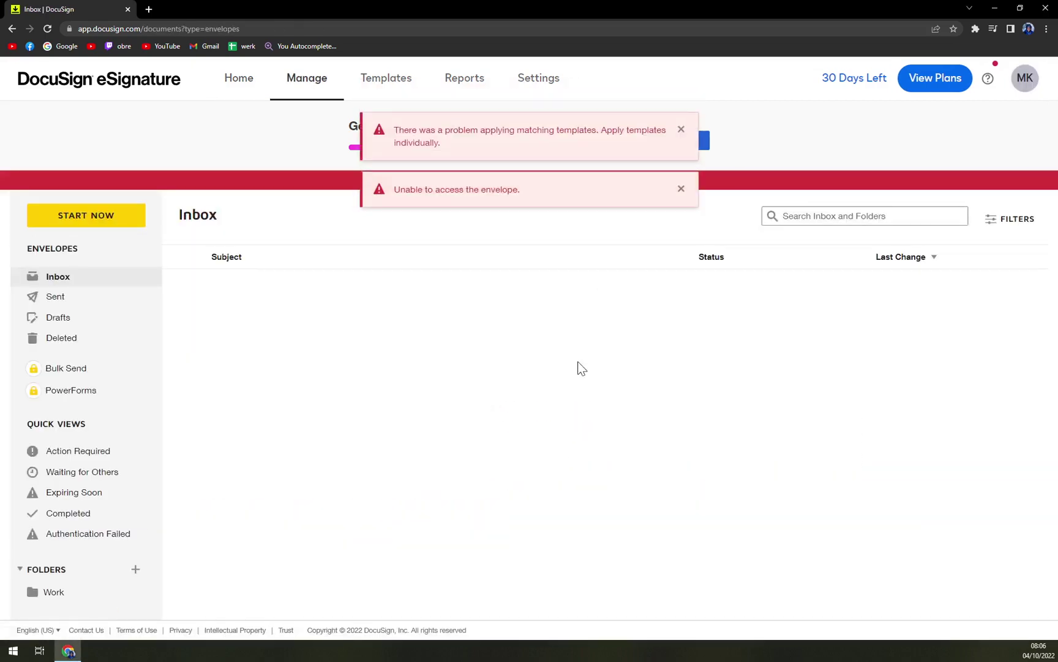
left_click(683, 131)
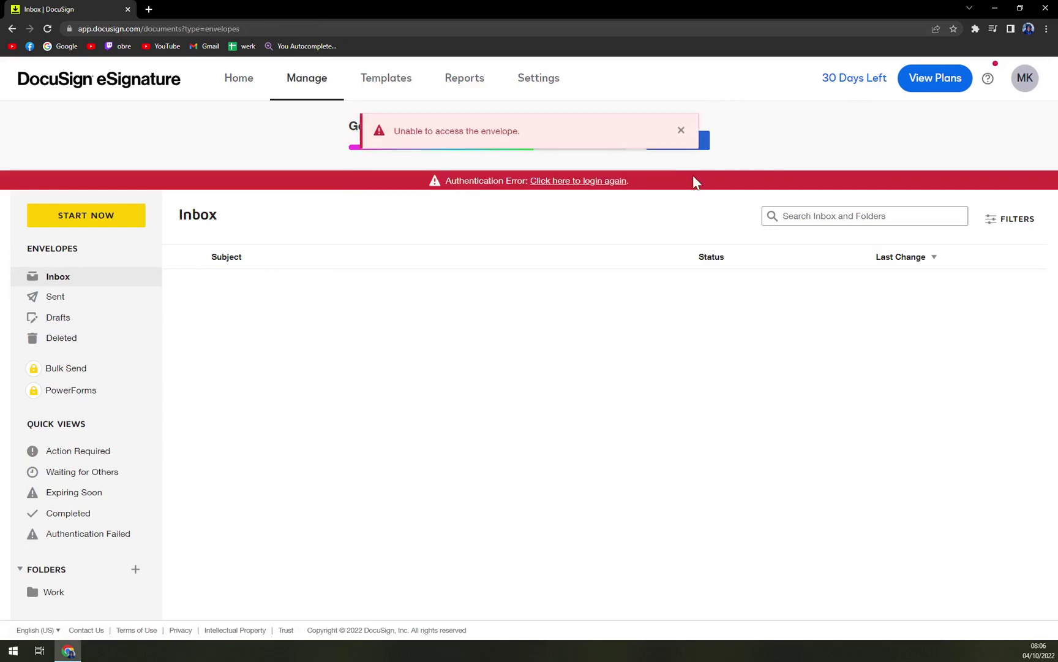
left_click(682, 131)
Retry starting a new envelope, dismiss the creation error, and return to the login page.
left_click(129, 222)
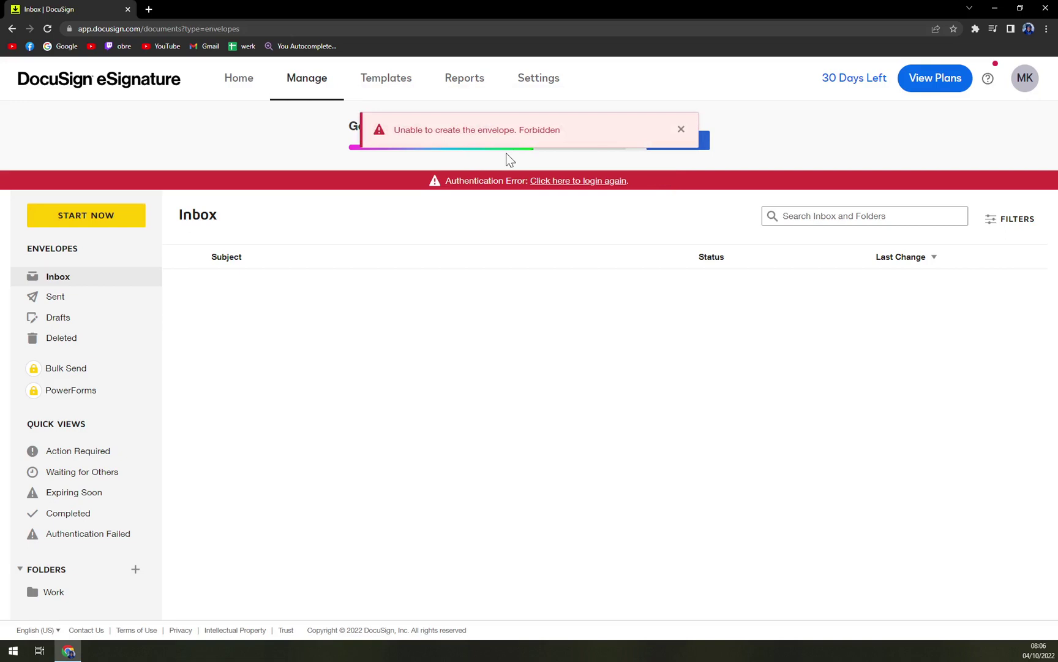
left_click(681, 130)
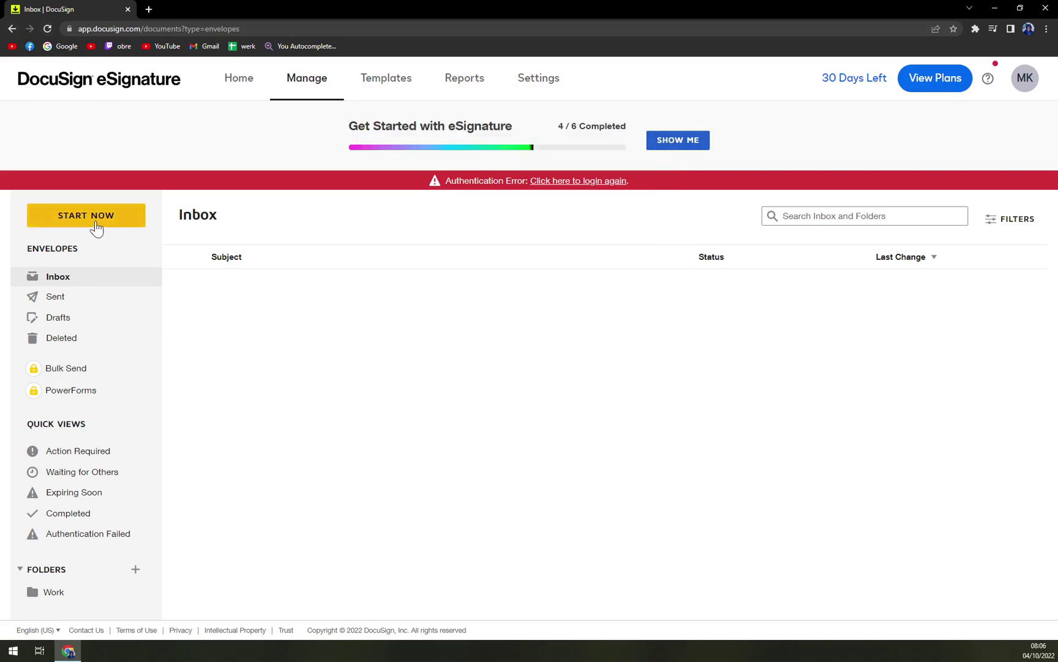
left_click(600, 182)
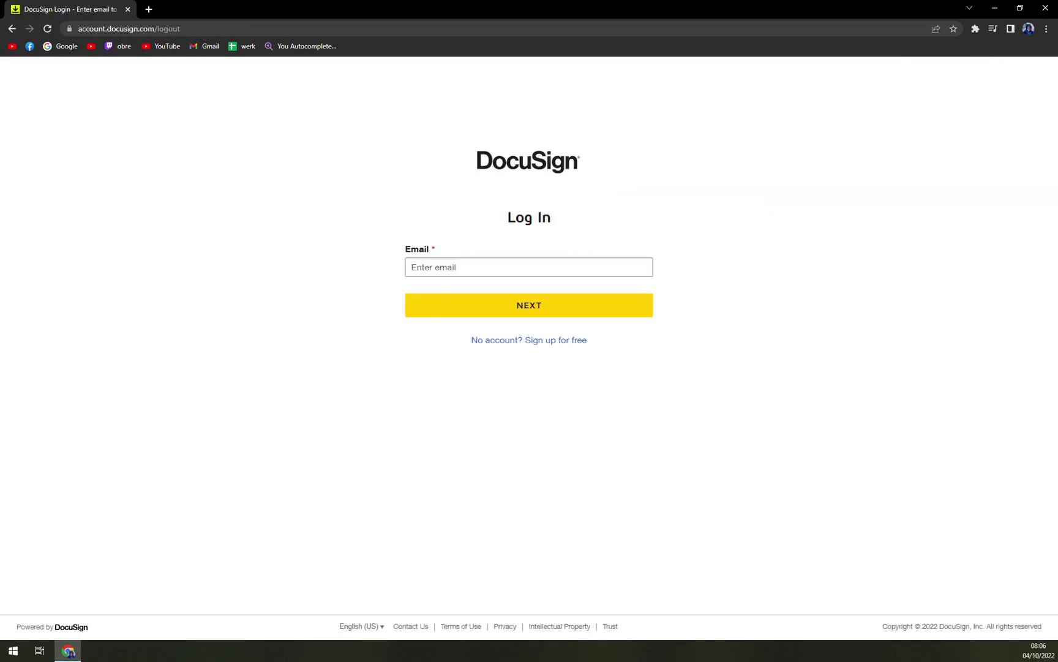
Sign back in with the account e-mail and password.
left_click(429, 267)
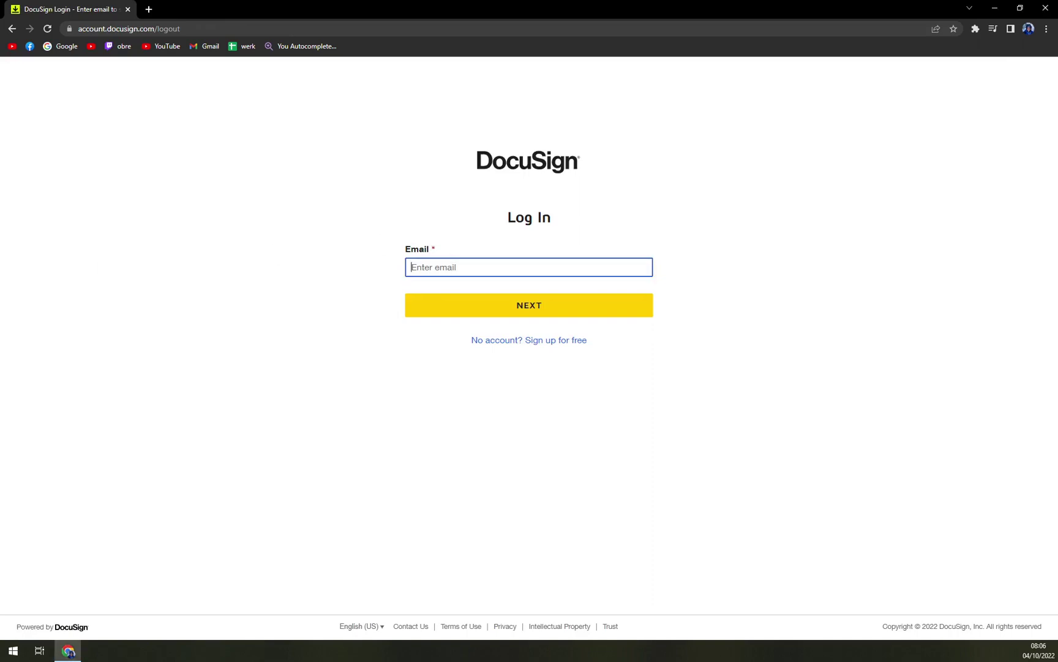
left_click(497, 306)
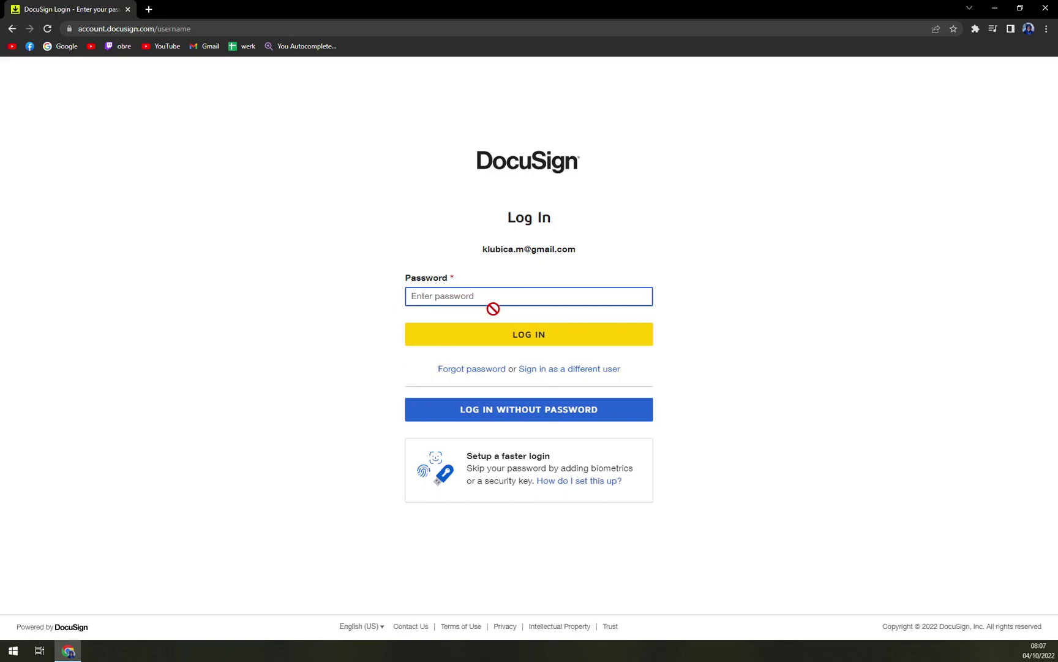
type("•••••••••••")
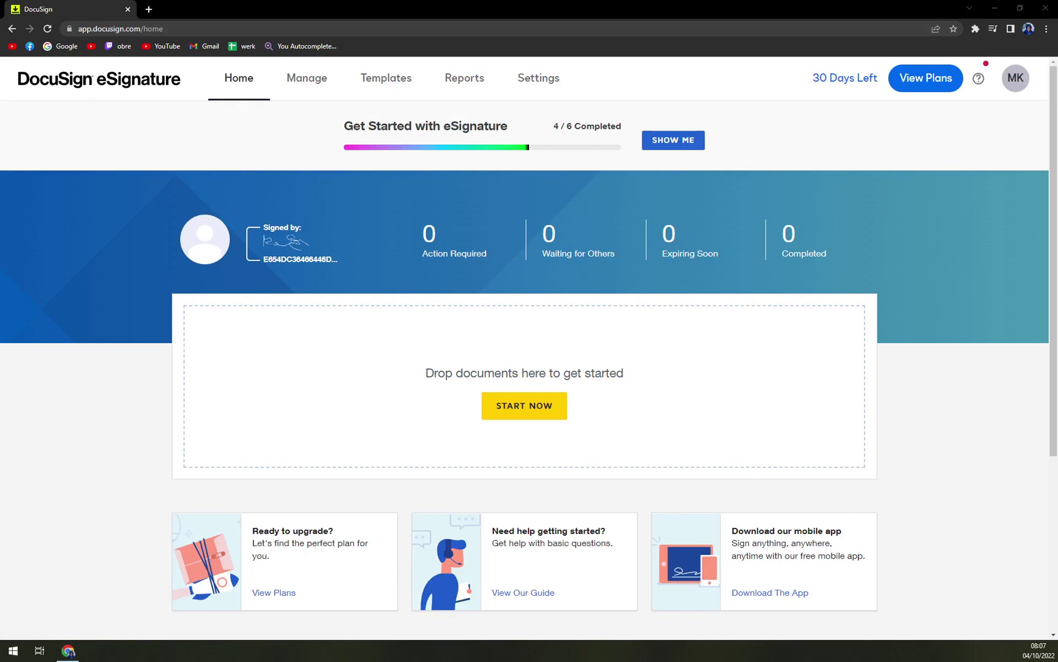
Upload sample.pdf into a new envelope and preview it.
left_click_drag(144, 412, 532, 435)
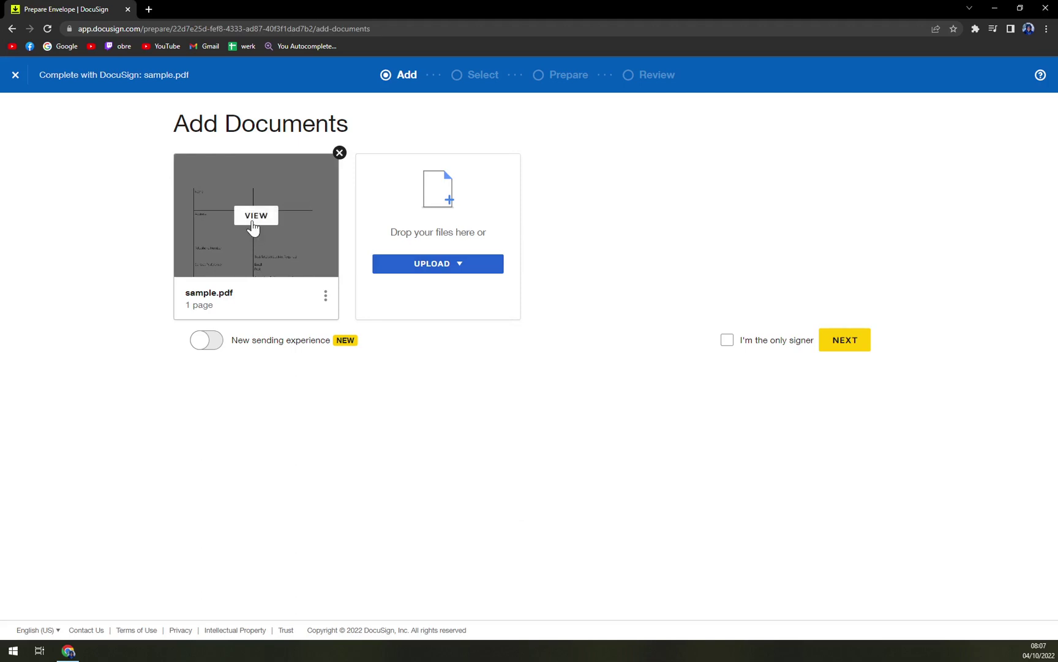
left_click(255, 216)
scroll(542, 318, "down", 5)
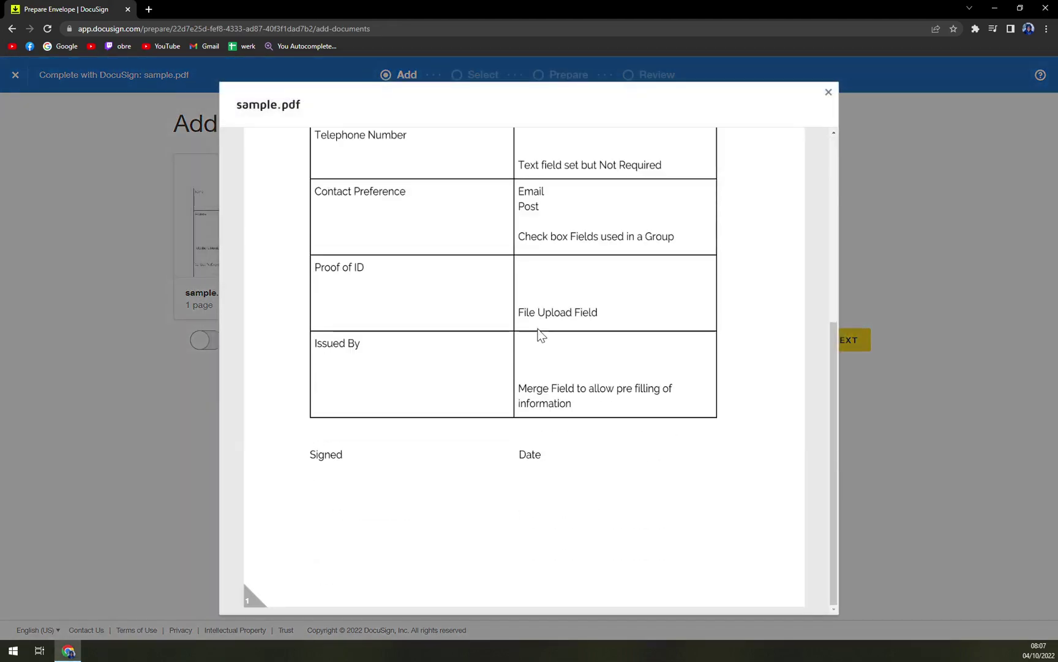
scroll(543, 336, "up", 5)
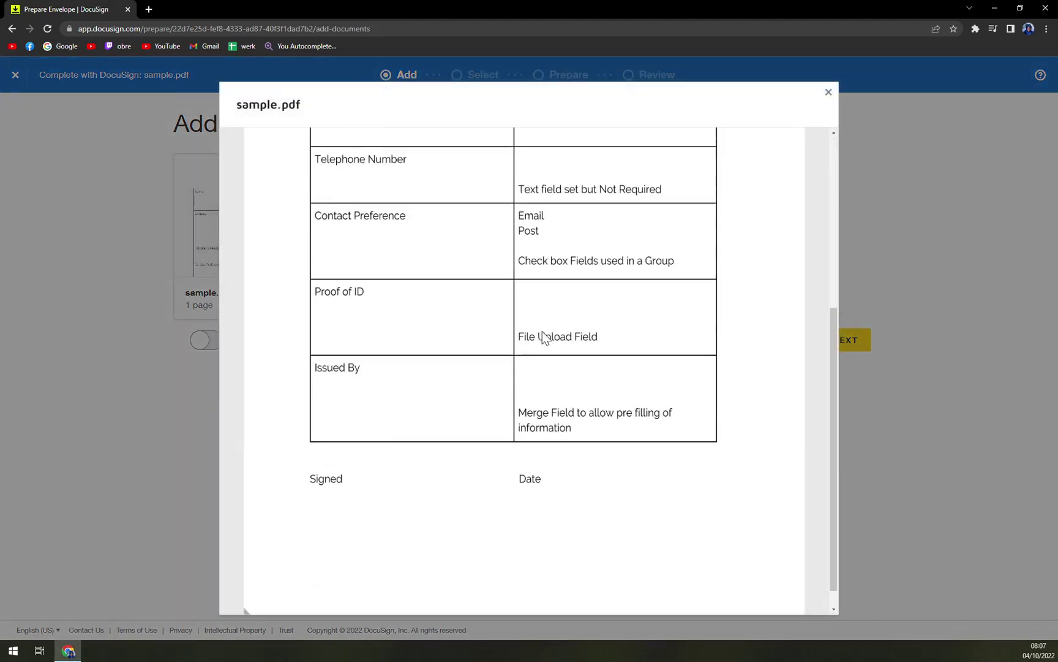
left_click(829, 93)
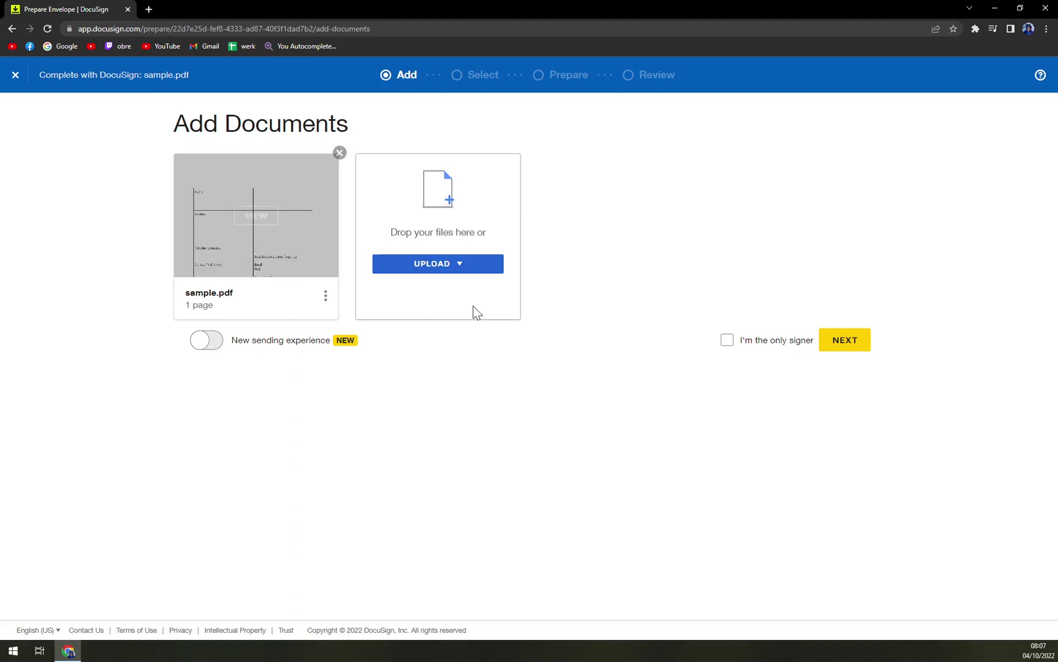
Add the suggested contact as the envelope's signing recipient.
left_click(851, 345)
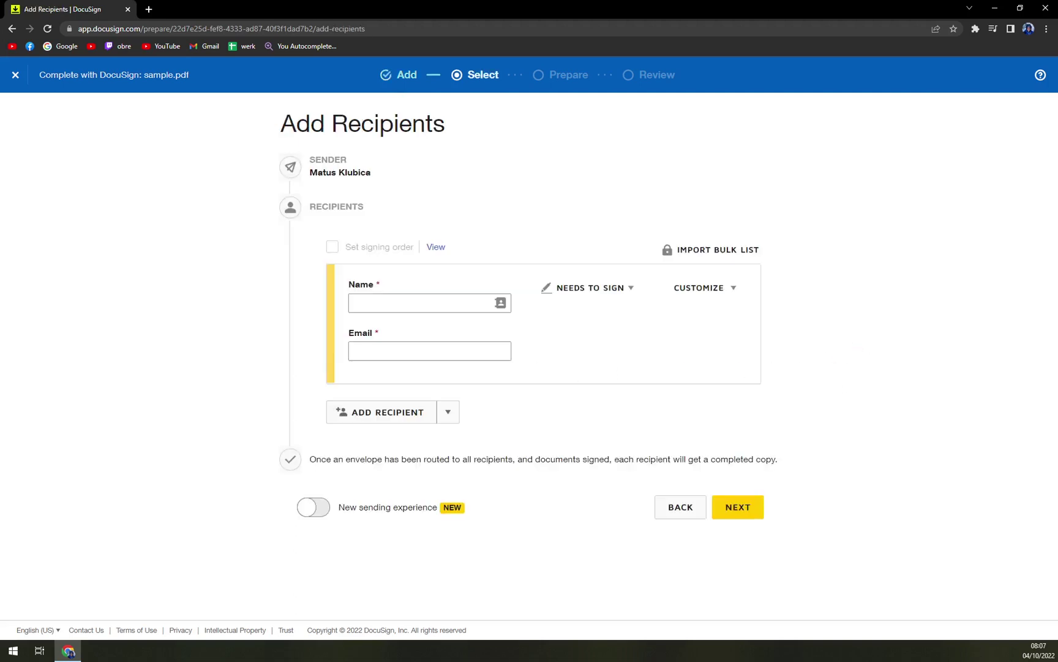
left_click(429, 307)
left_click(444, 329)
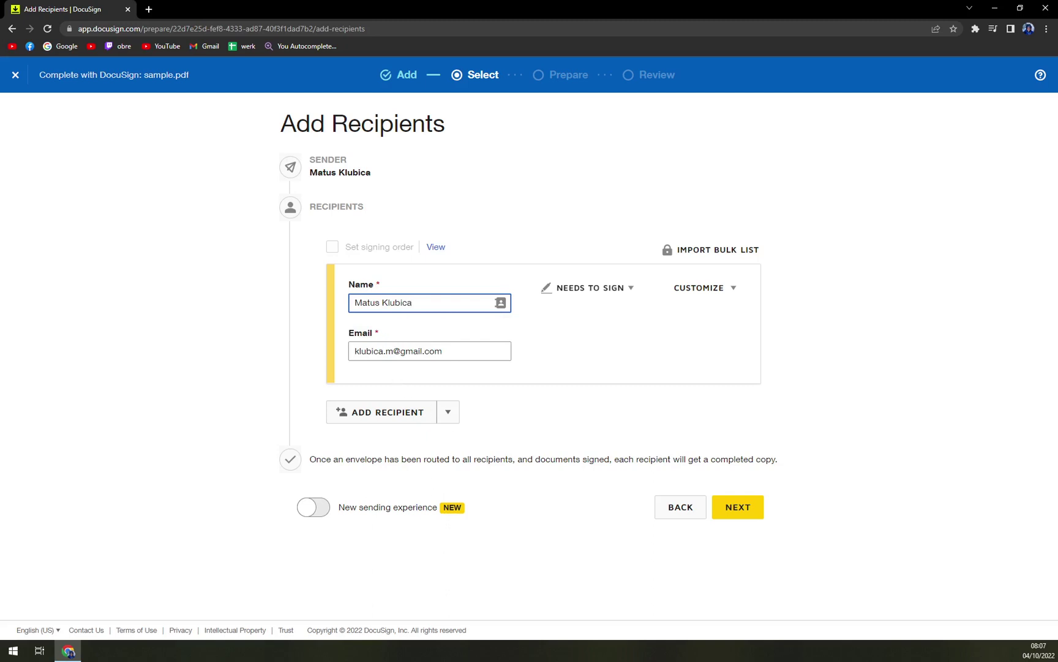
Place a signature field centred in the right-hand cell of the Name row.
left_click(750, 511)
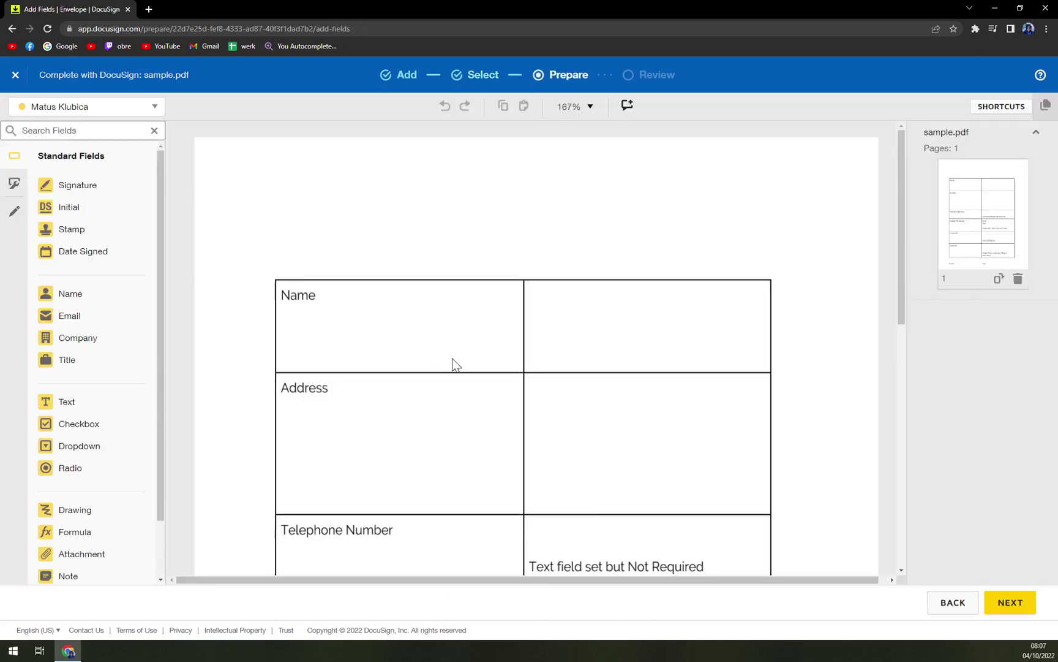
scroll(482, 320, "down", 9)
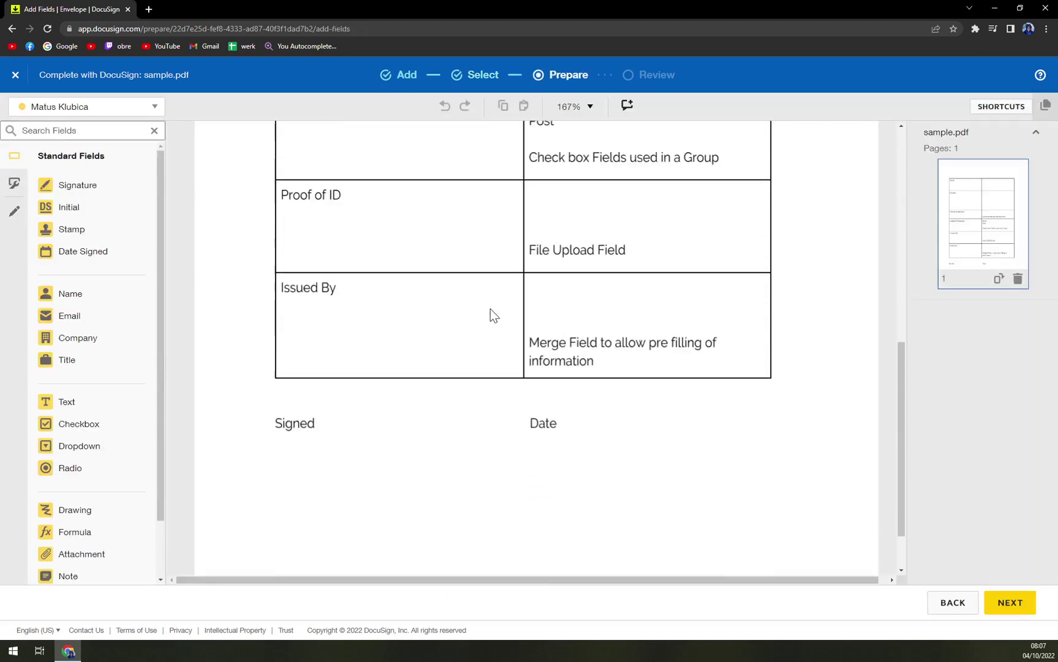
scroll(503, 328, "up", 9)
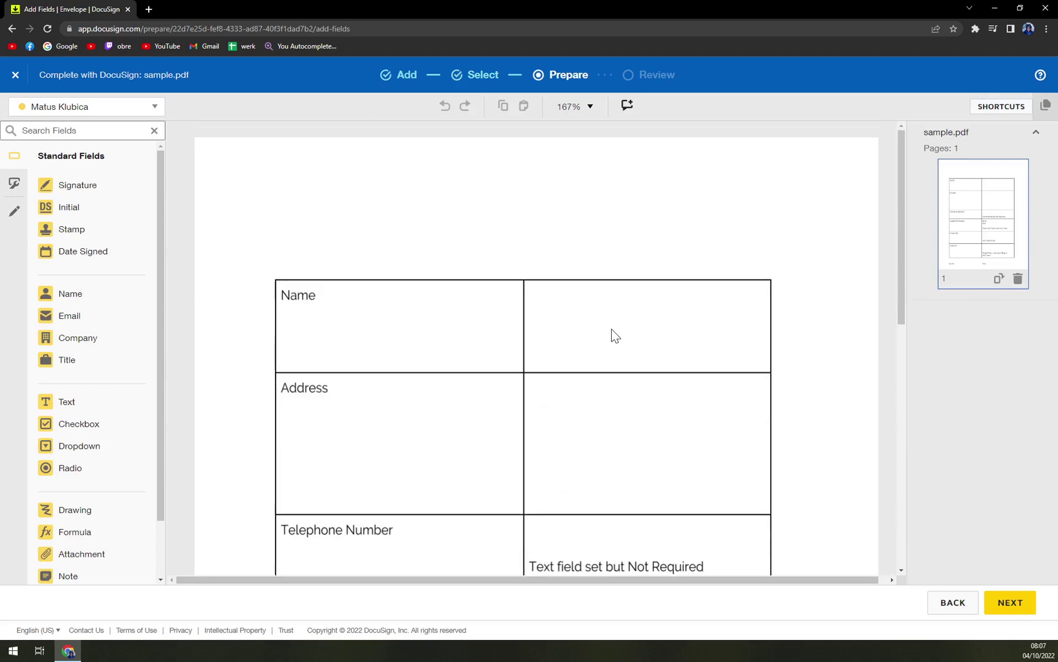
scroll(617, 333, "down", 1)
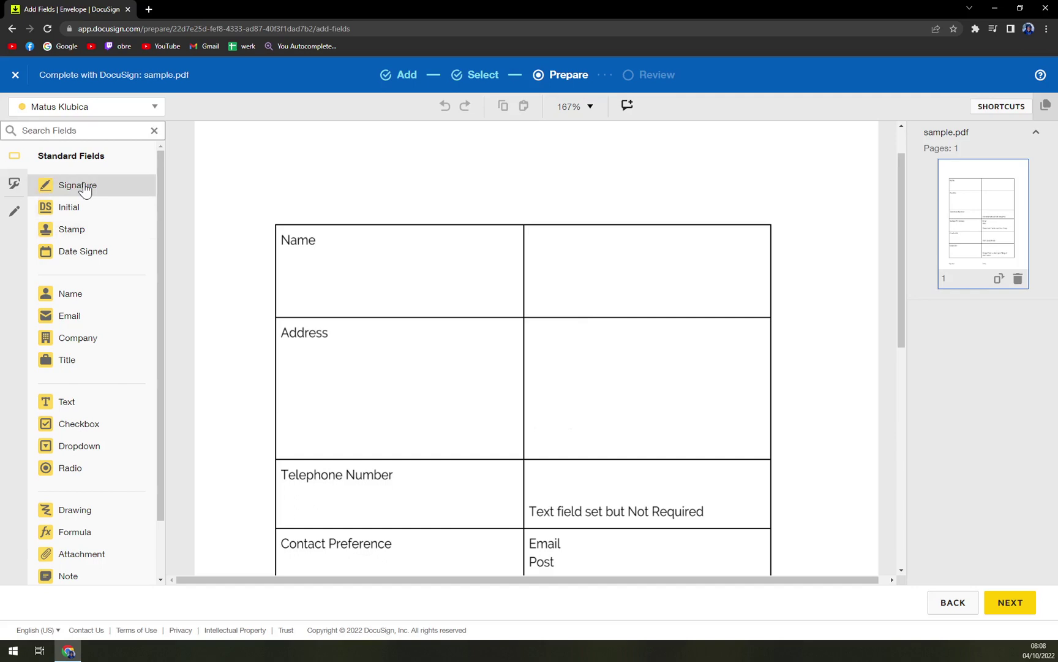
scroll(731, 273, "down", 9)
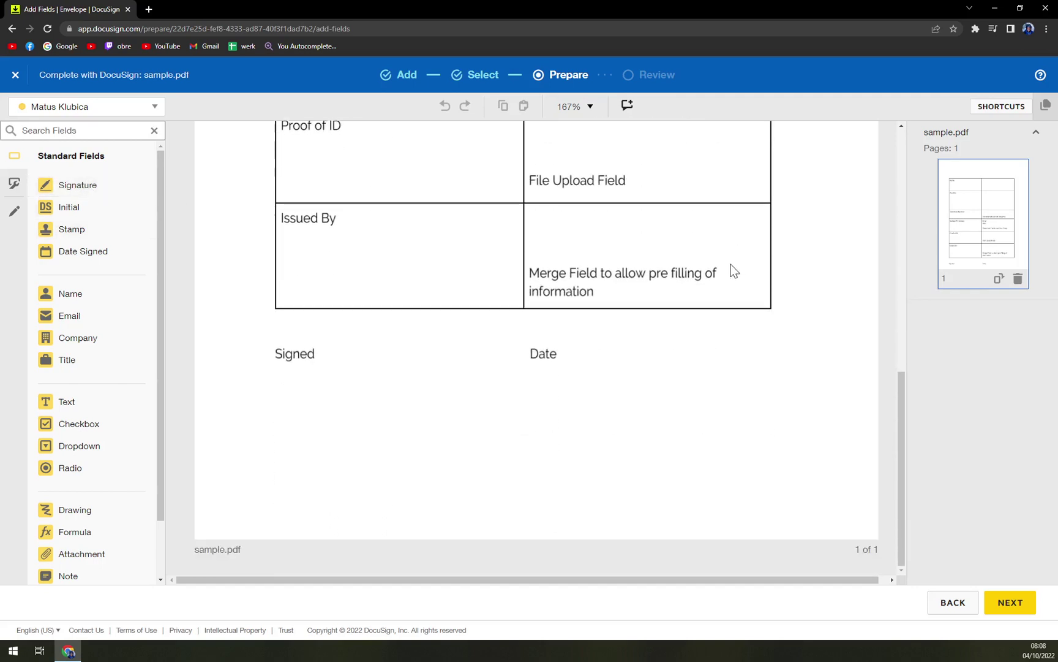
scroll(731, 264, "up", 10)
mouse_move(59, 184)
left_mouse_down()
mouse_move(635, 352)
mouse_move(580, 308)
mouse_move(690, 355)
left_mouse_up()
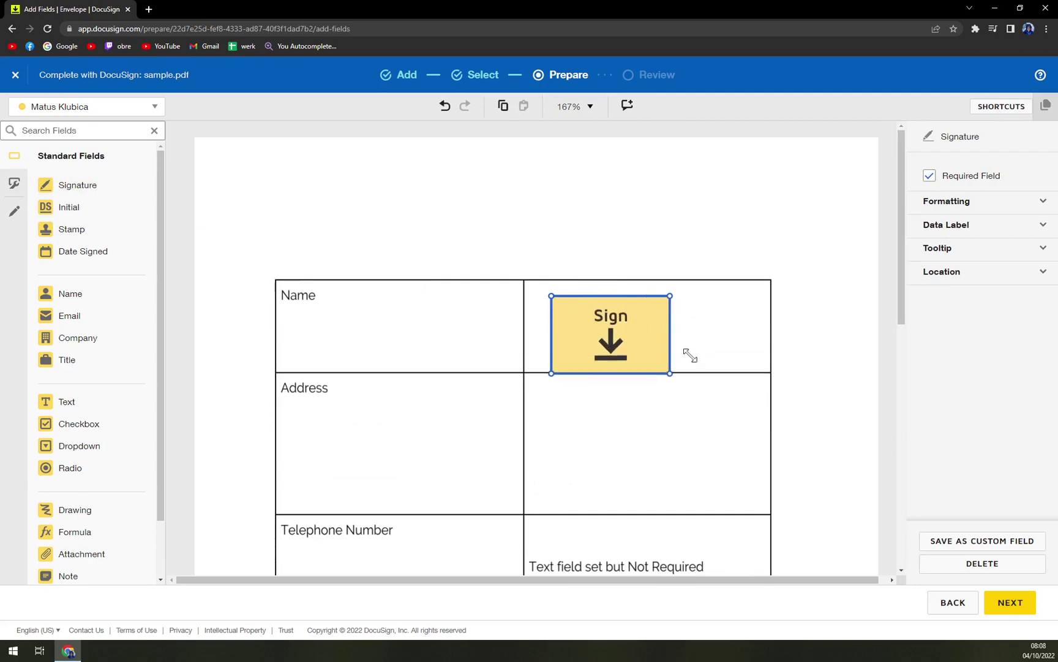
left_click_drag(608, 345, 632, 337)
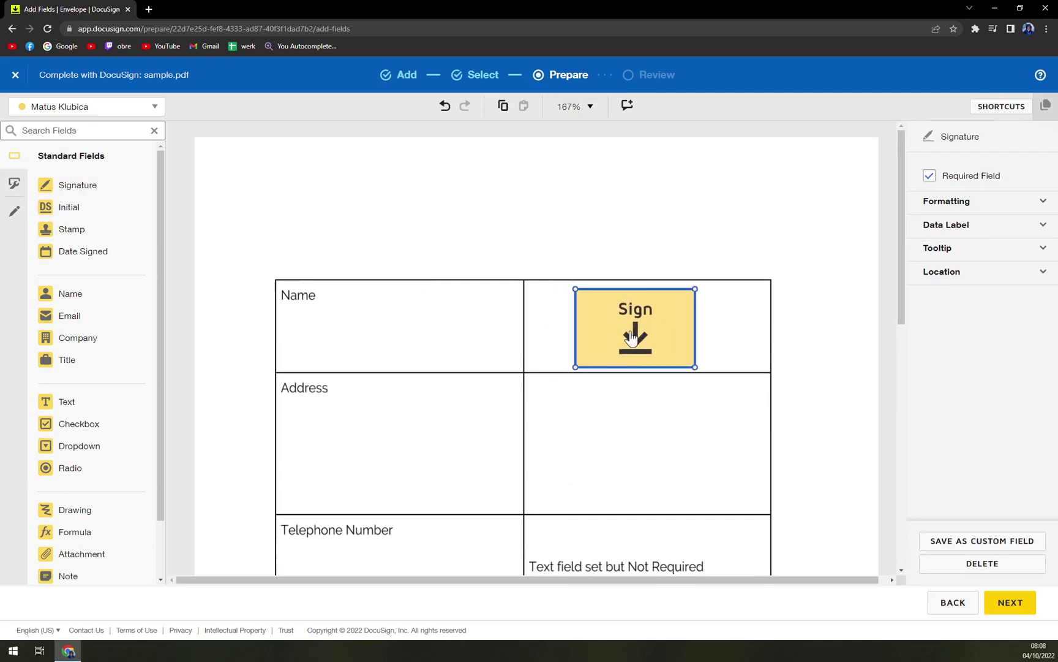
left_click(716, 232)
scroll(709, 385, "down", 2)
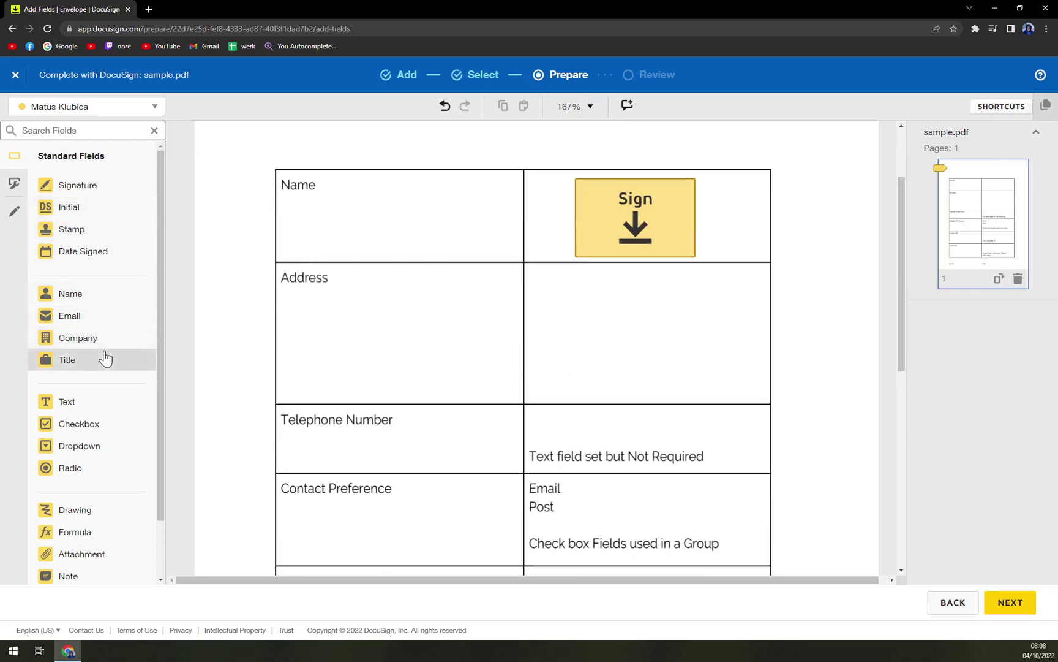
scroll(679, 357, "down", 1)
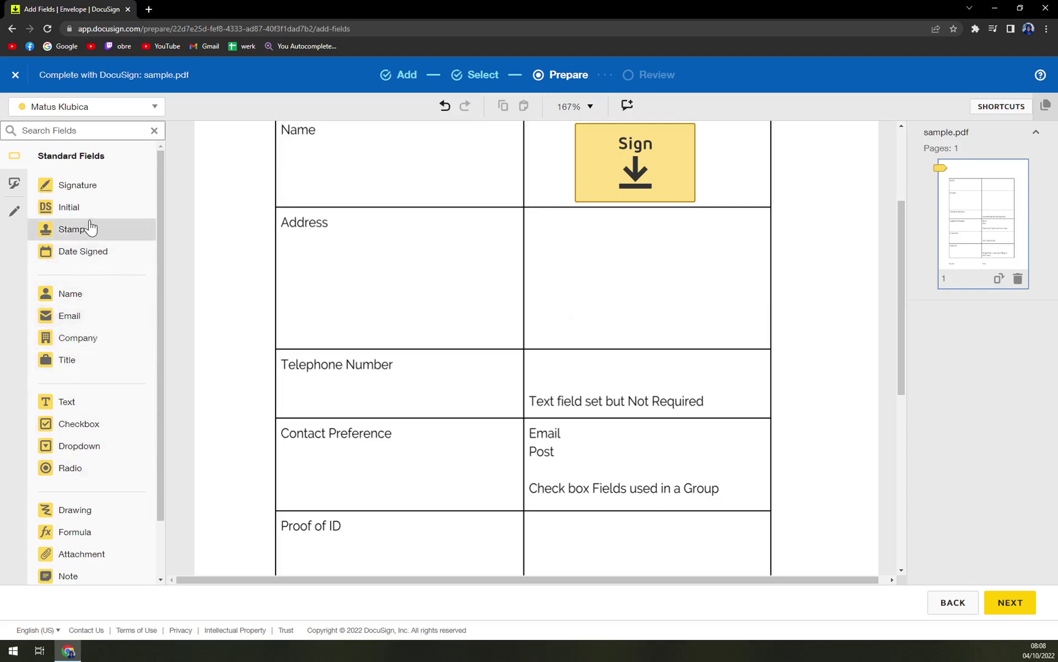
scroll(89, 226, "down", 1)
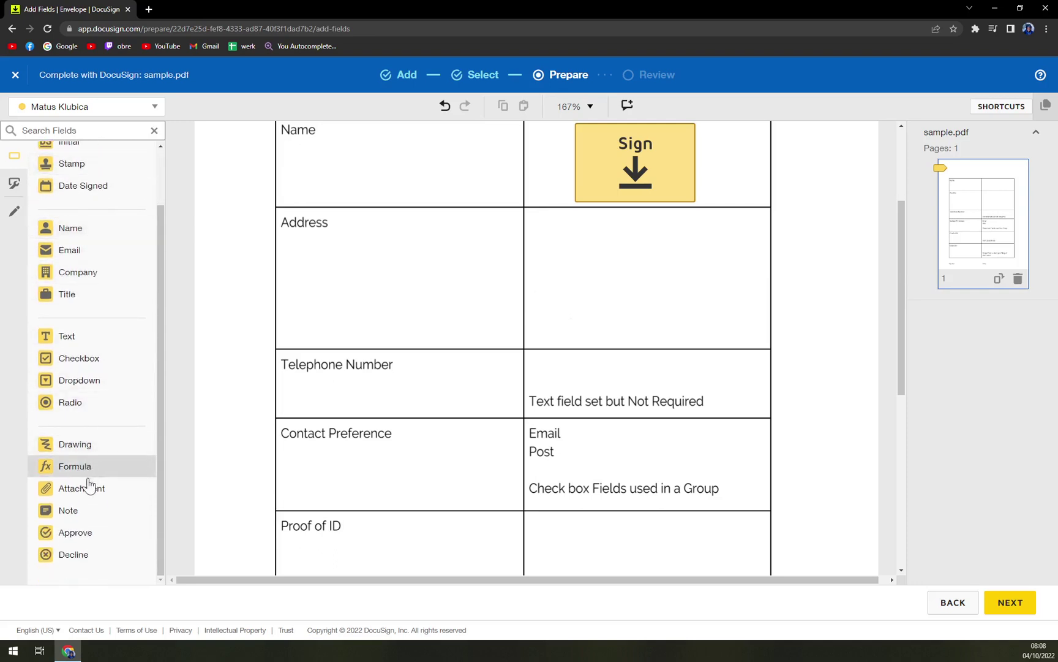
scroll(96, 467, "up", 1)
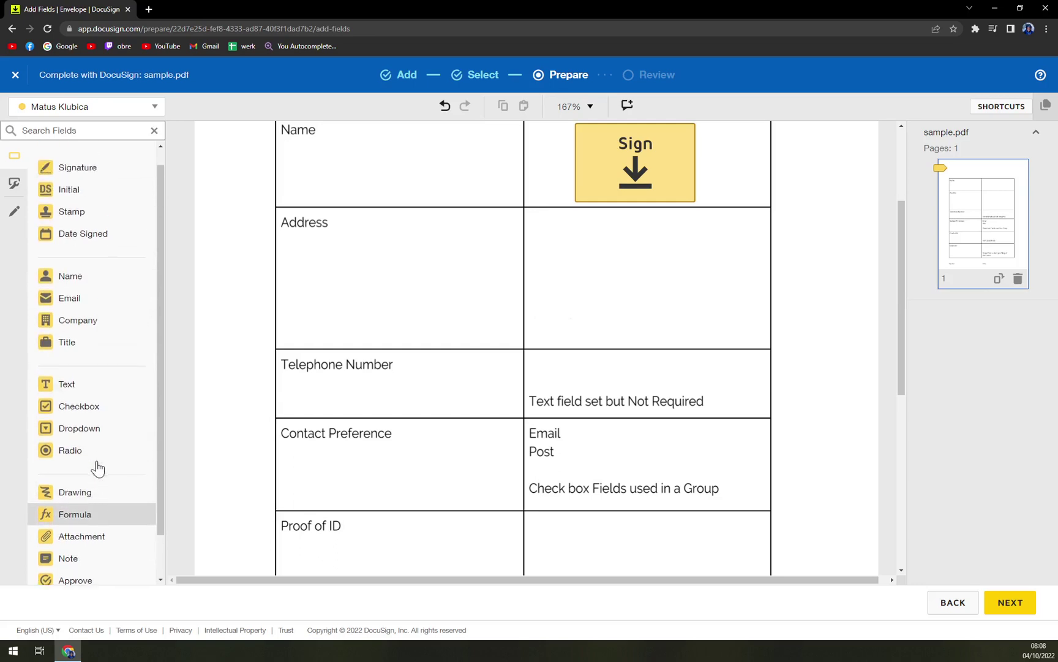
Add a Text field to the Address row's right cell, enlarged to fill the cell.
left_click_drag(72, 395, 767, 332)
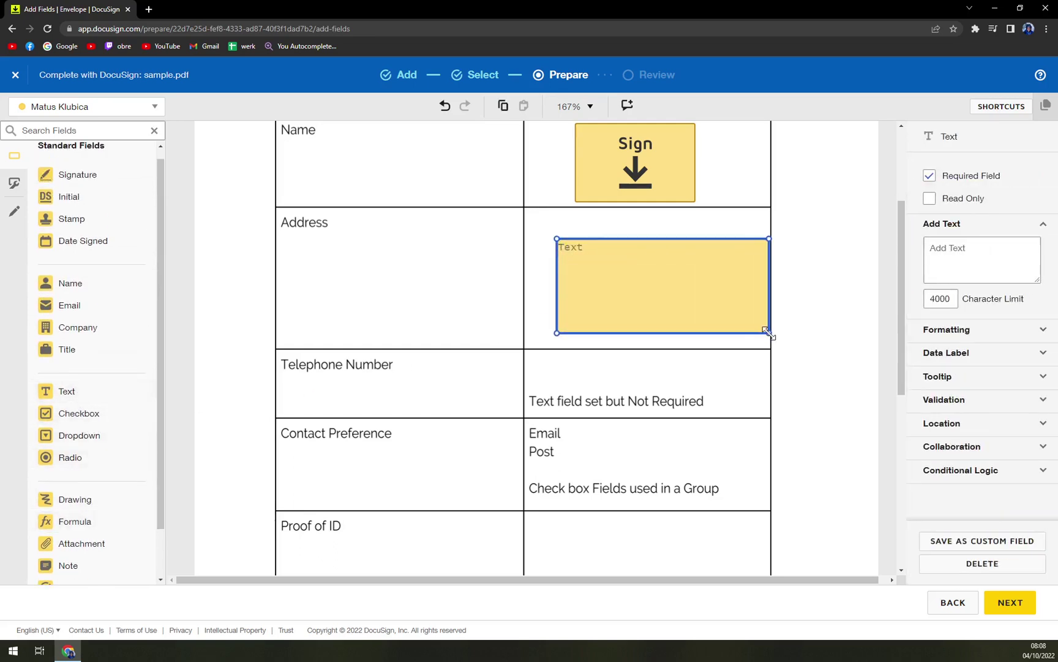
left_click_drag(692, 310, 671, 303)
scroll(666, 325, "up", 3)
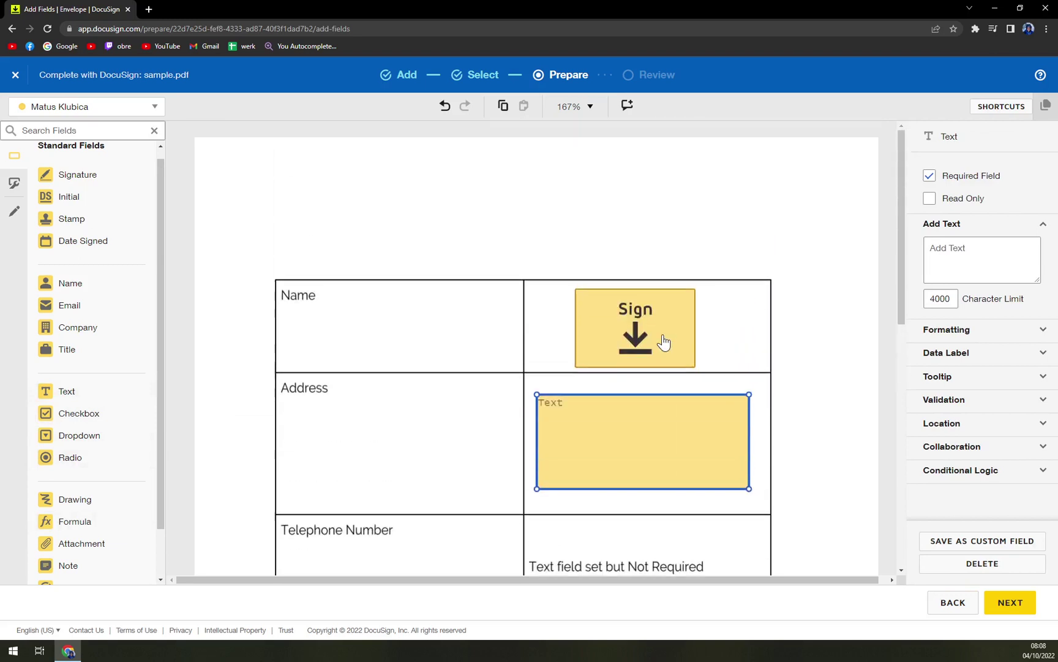
scroll(665, 344, "down", 6)
scroll(565, 313, "up", 3)
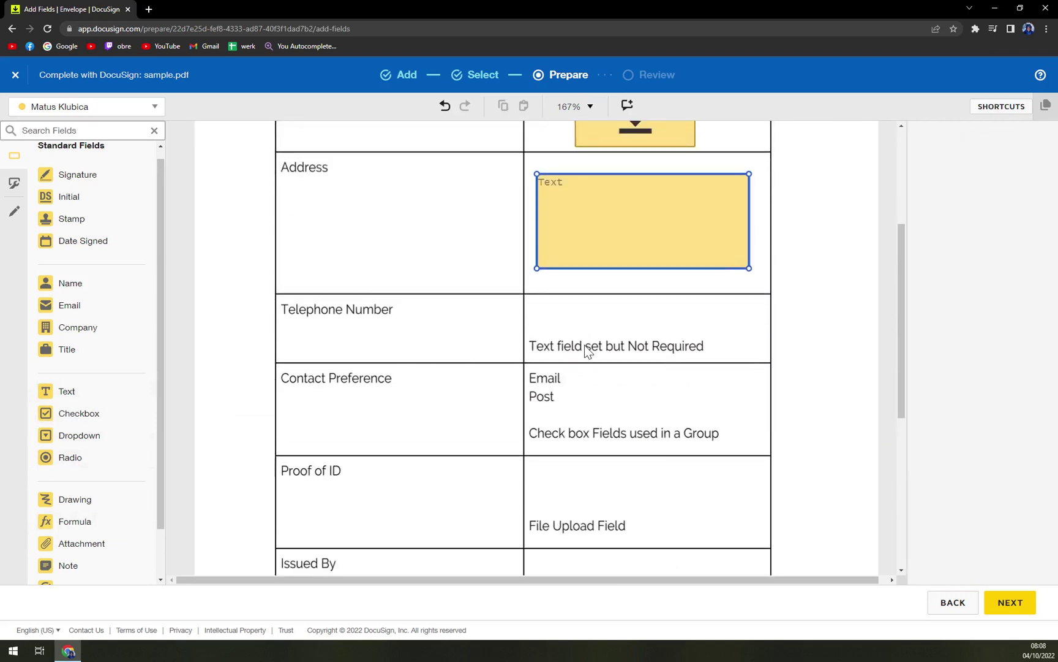
left_click(602, 383)
scroll(599, 379, "down", 1)
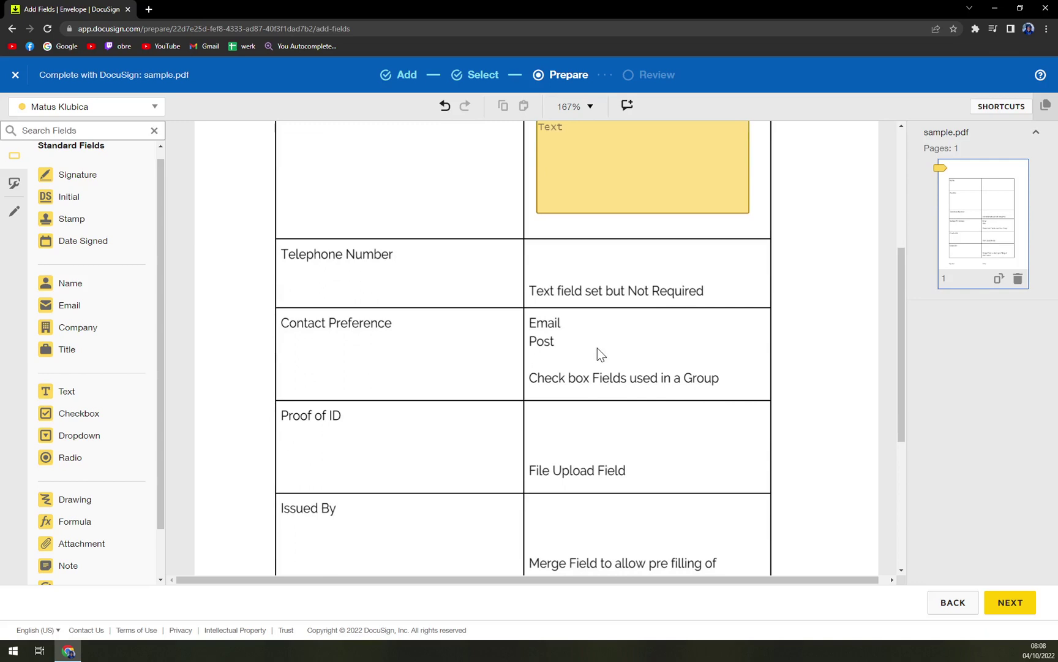
scroll(674, 366, "down", 2)
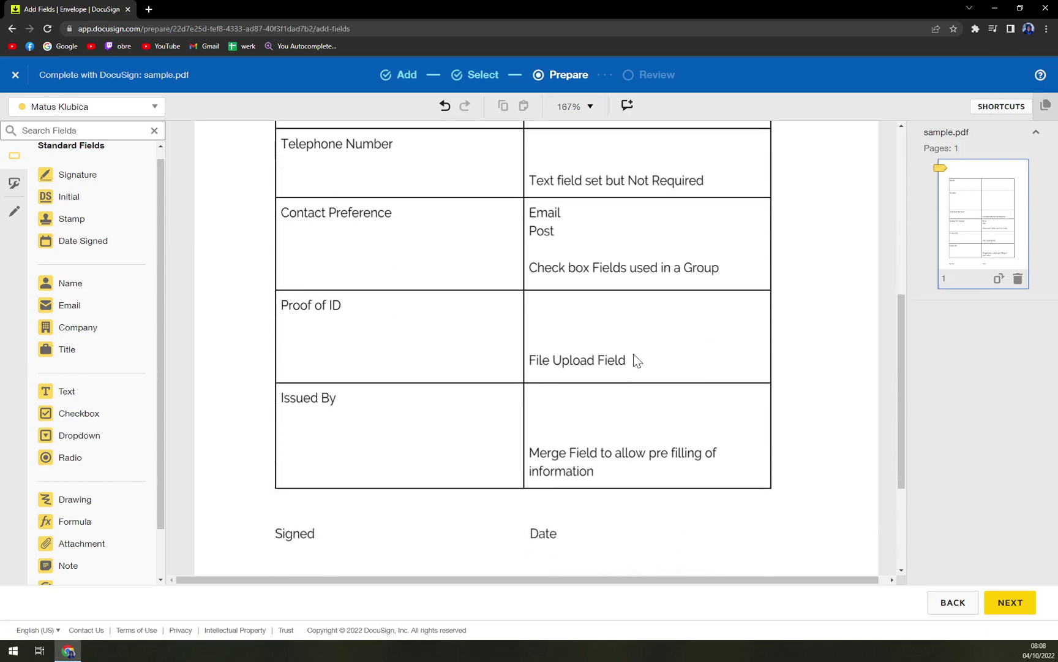
scroll(634, 355, "down", 3)
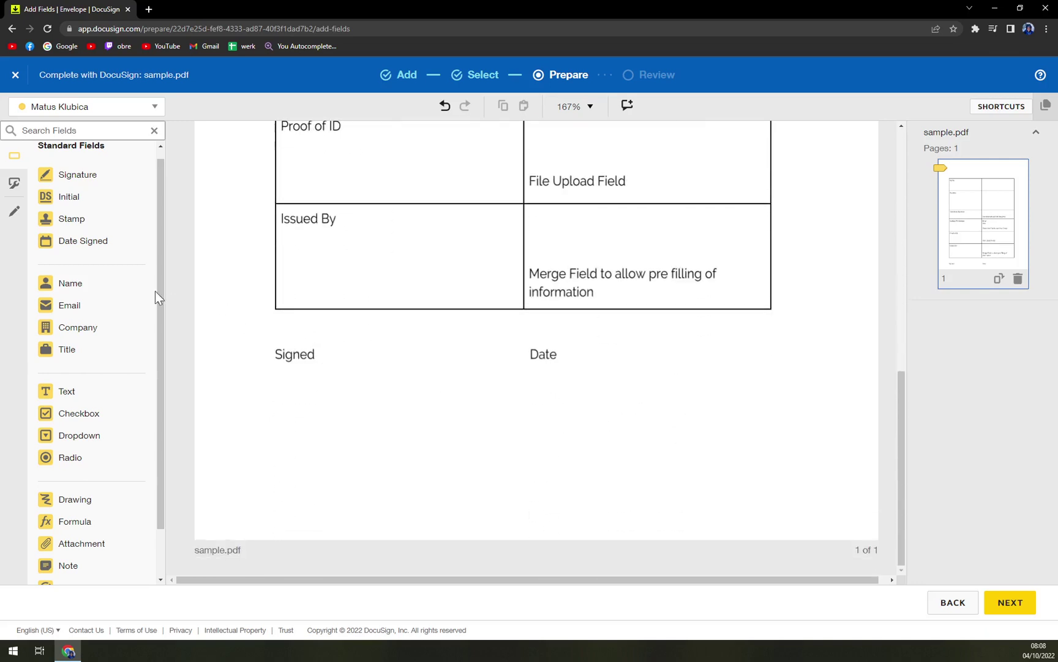
scroll(80, 226, "up", 1)
Move the signature field down under 'Signed'.
scroll(662, 326, "up", 10)
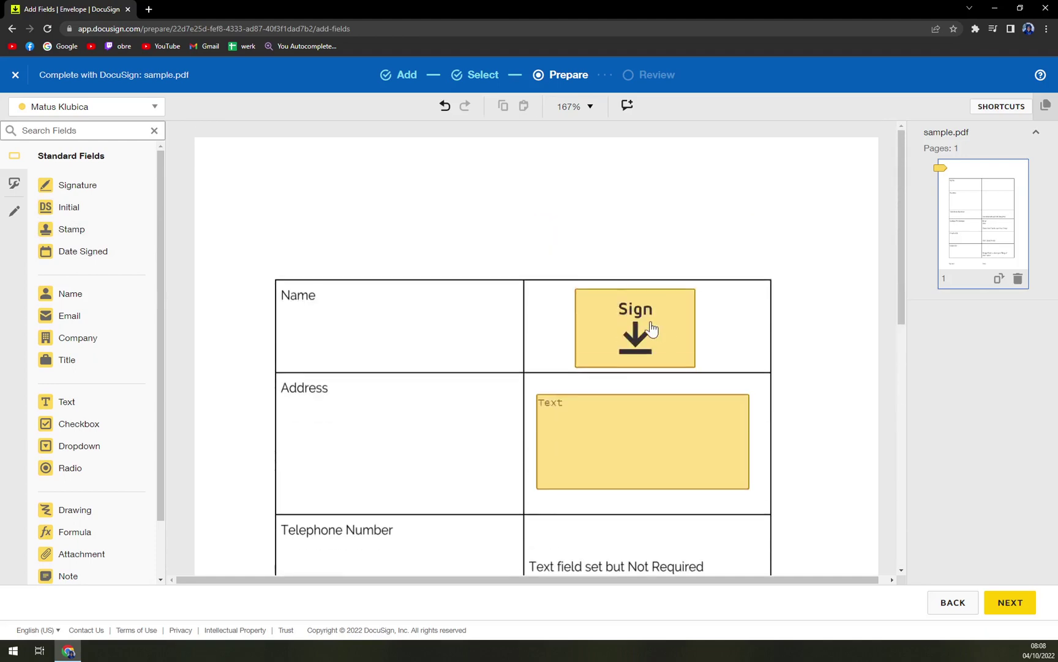
left_click_drag(653, 329, 353, 405)
scroll(621, 317, "down", 10)
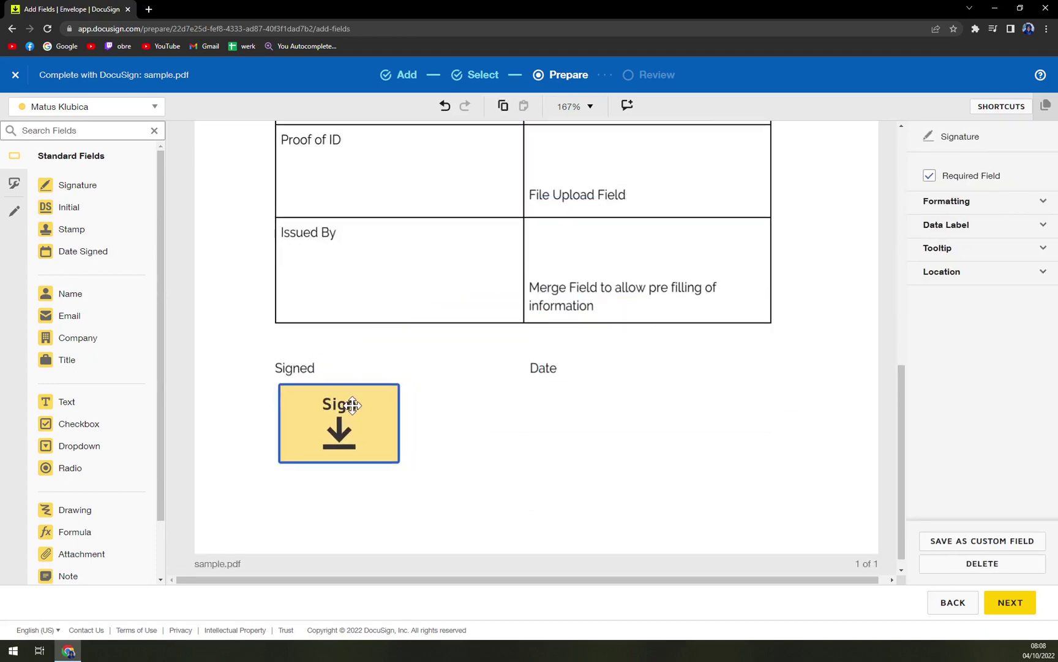
scroll(627, 448, "up", 10)
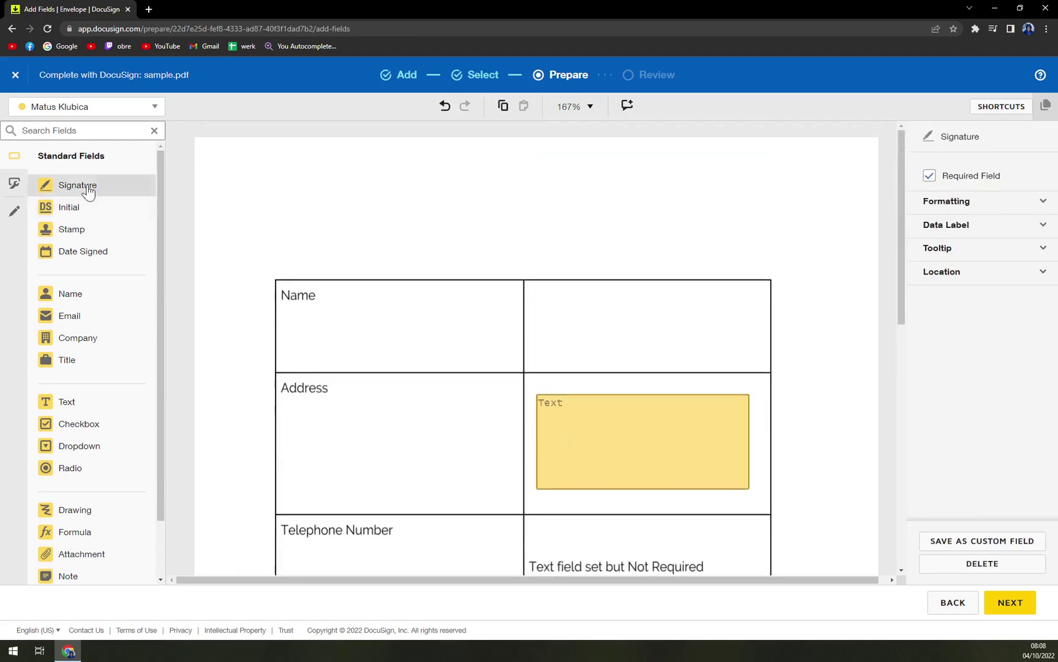
Add a Text field to the Name row's right cell and resize it to fit.
left_click_drag(80, 406, 543, 298)
left_click_drag(627, 306, 752, 358)
left_click(548, 288)
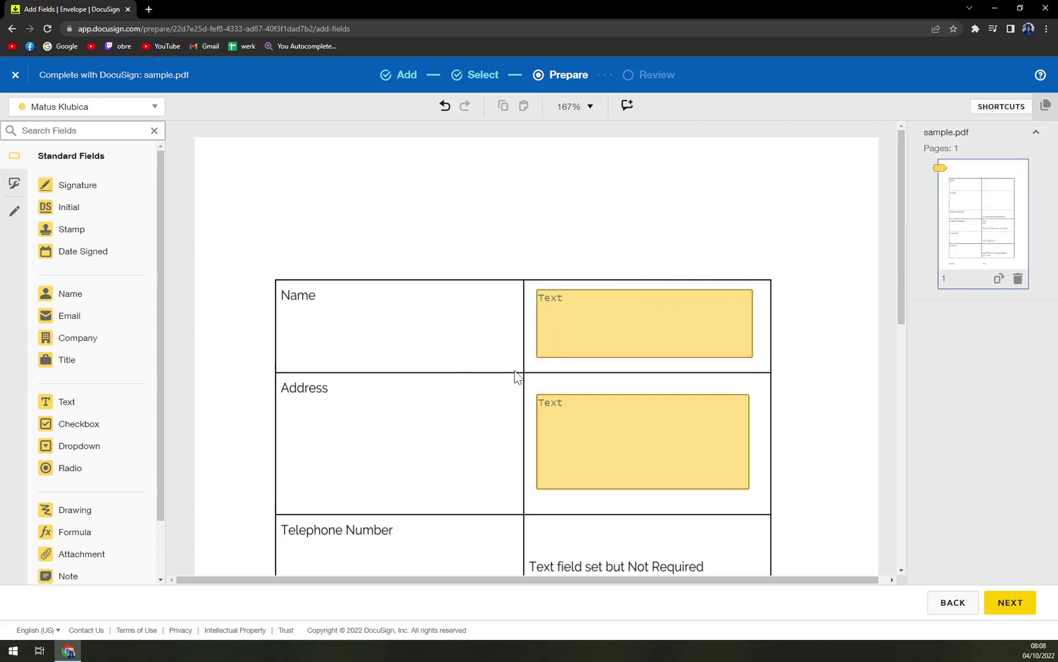
scroll(515, 373, "down", 5)
scroll(513, 413, "up", 5)
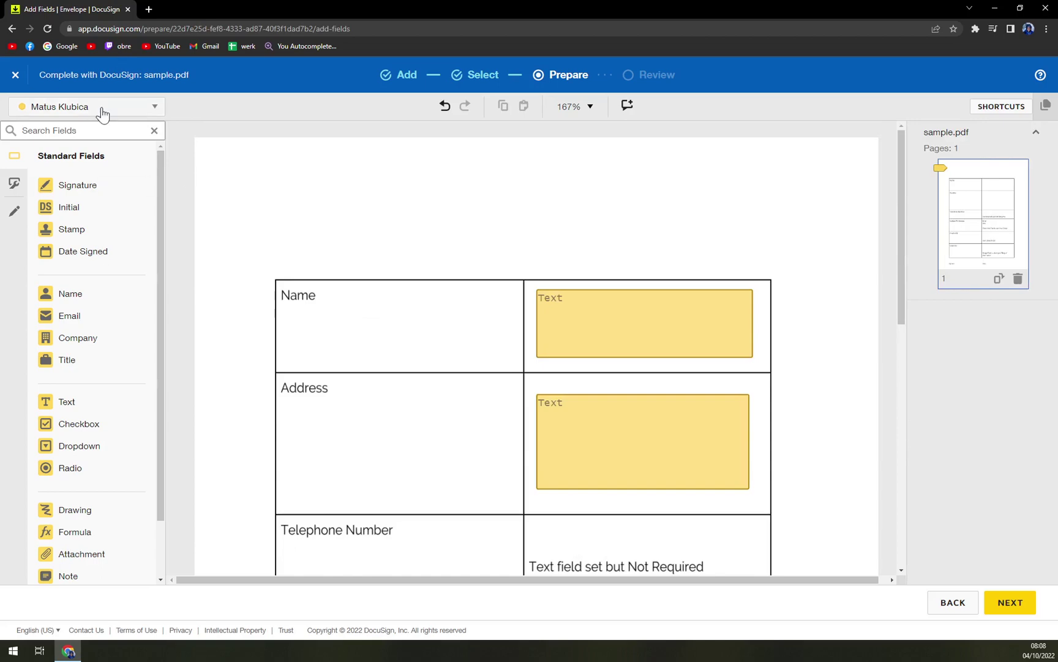
Discard the current envelope and start a new one from the home page.
left_click(16, 74)
left_click(501, 195)
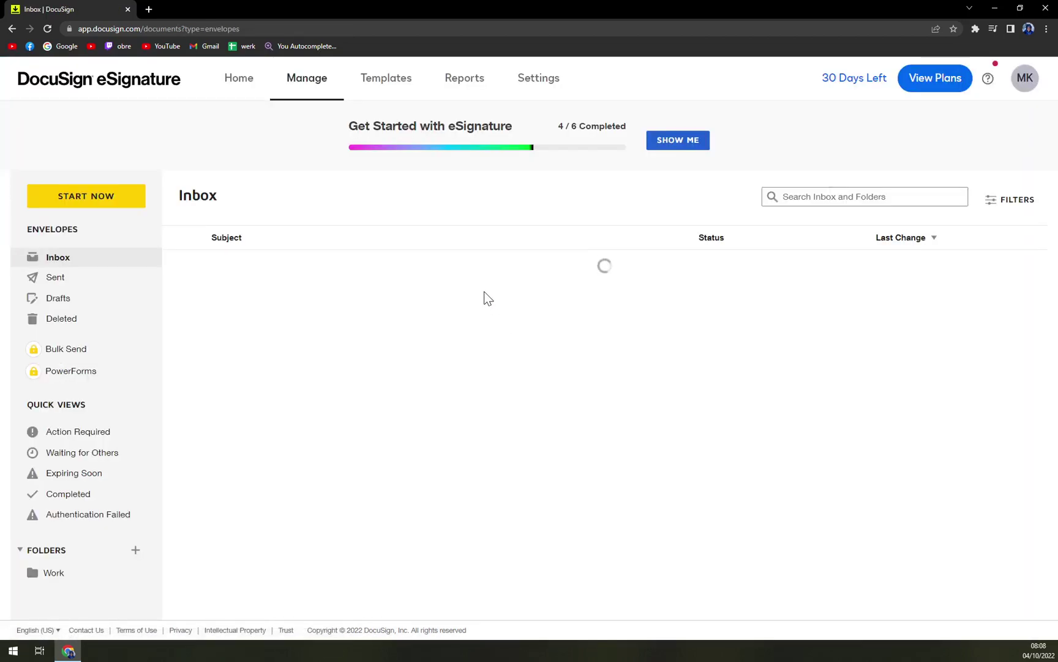
left_click(85, 90)
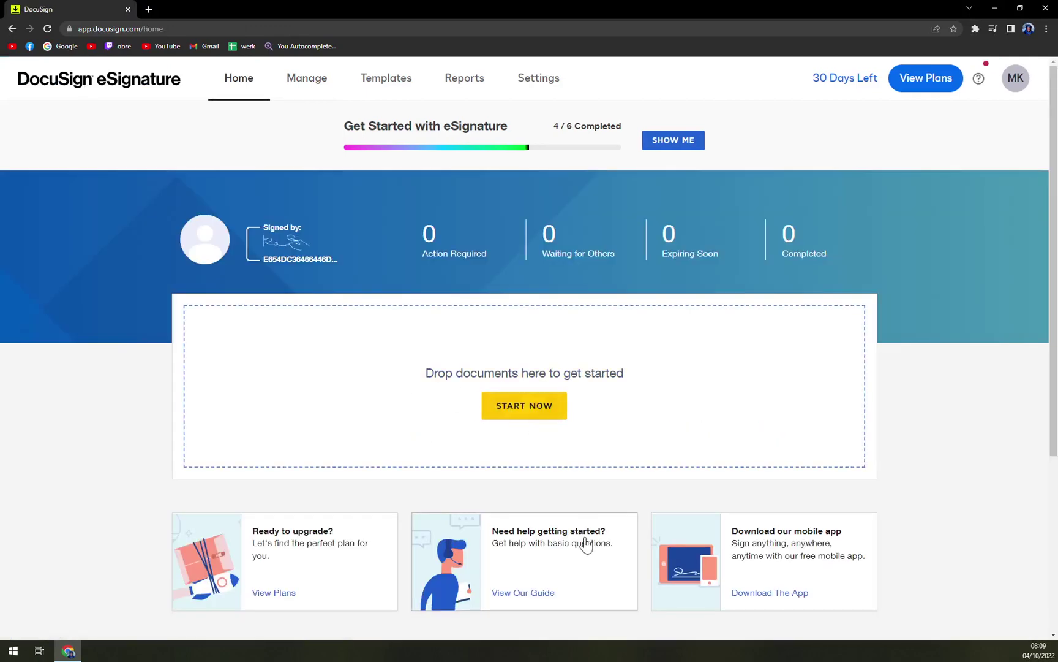
left_click(392, 394)
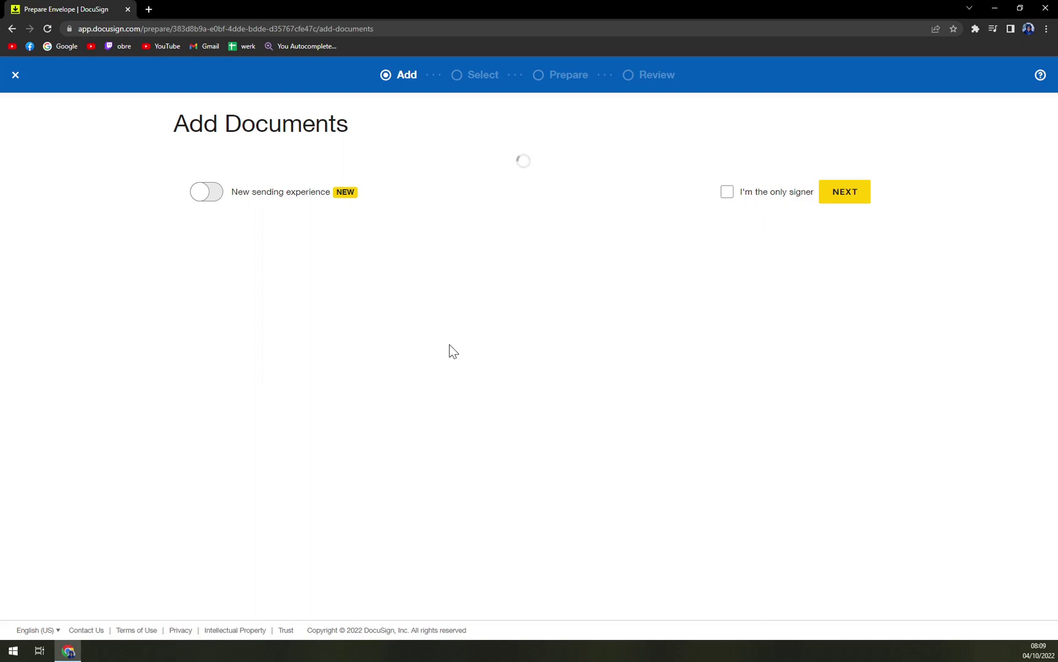
Bring up the upload source list, backing out of the Use a template option.
left_click(539, 408)
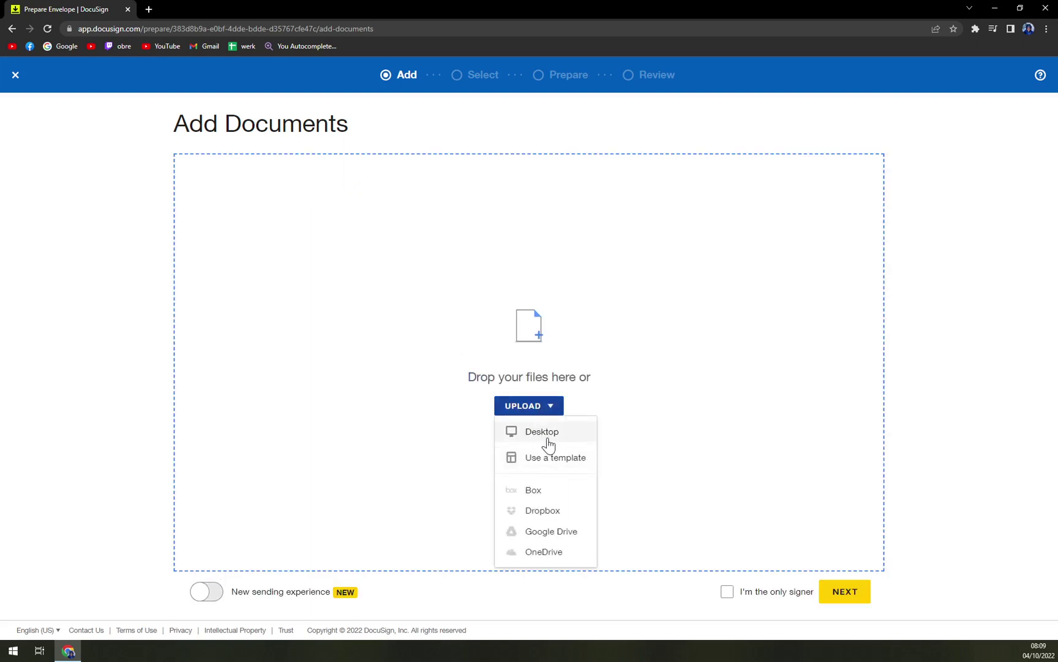
left_click(572, 469)
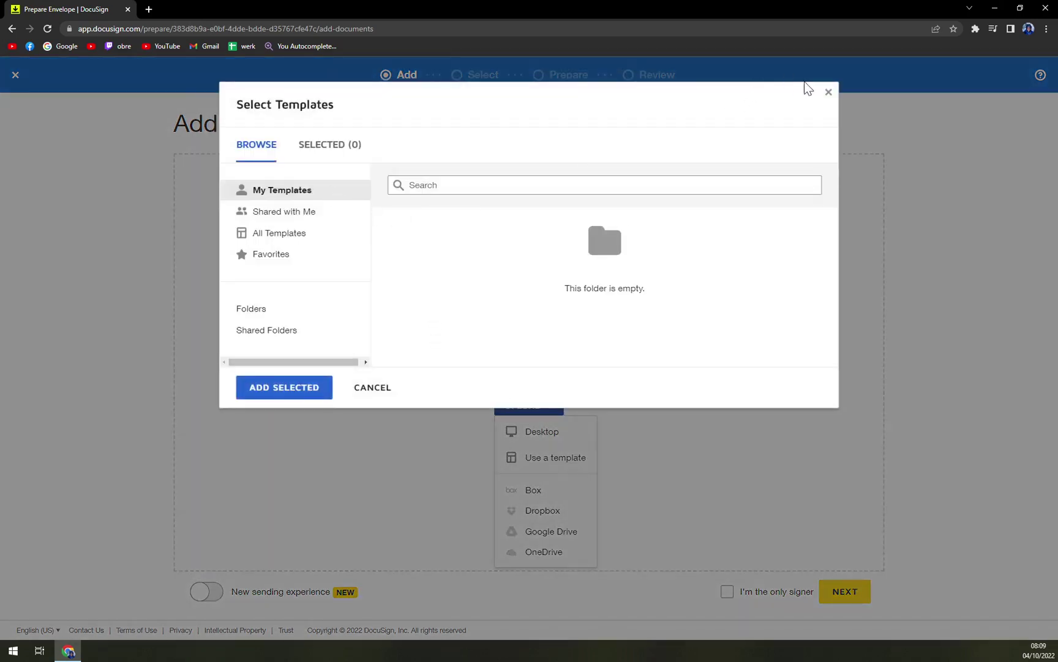
left_click(829, 95)
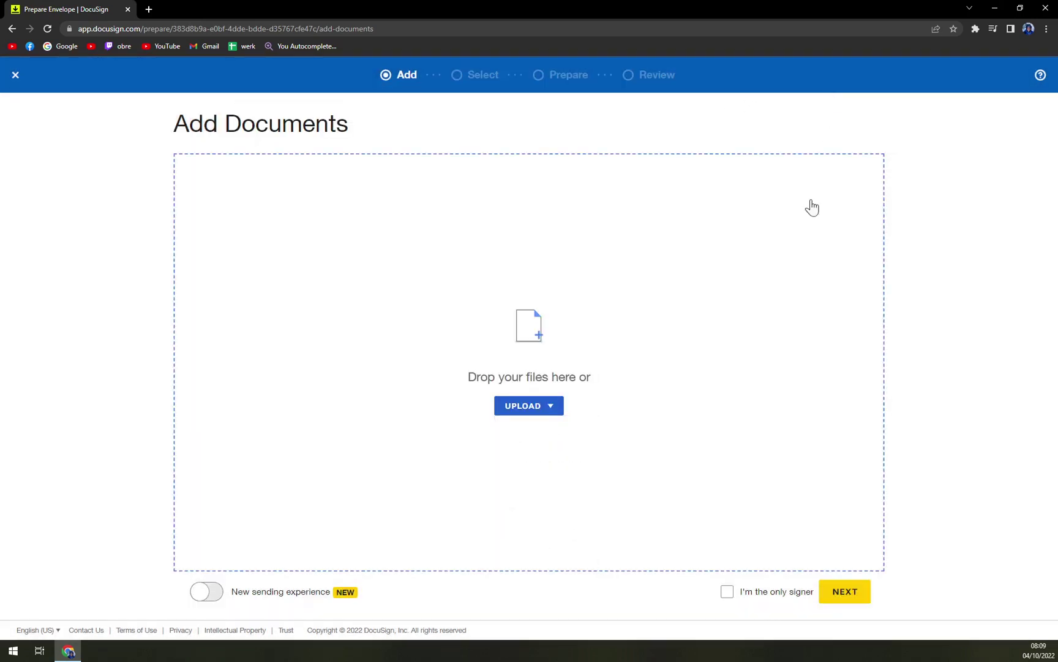
left_click(556, 416)
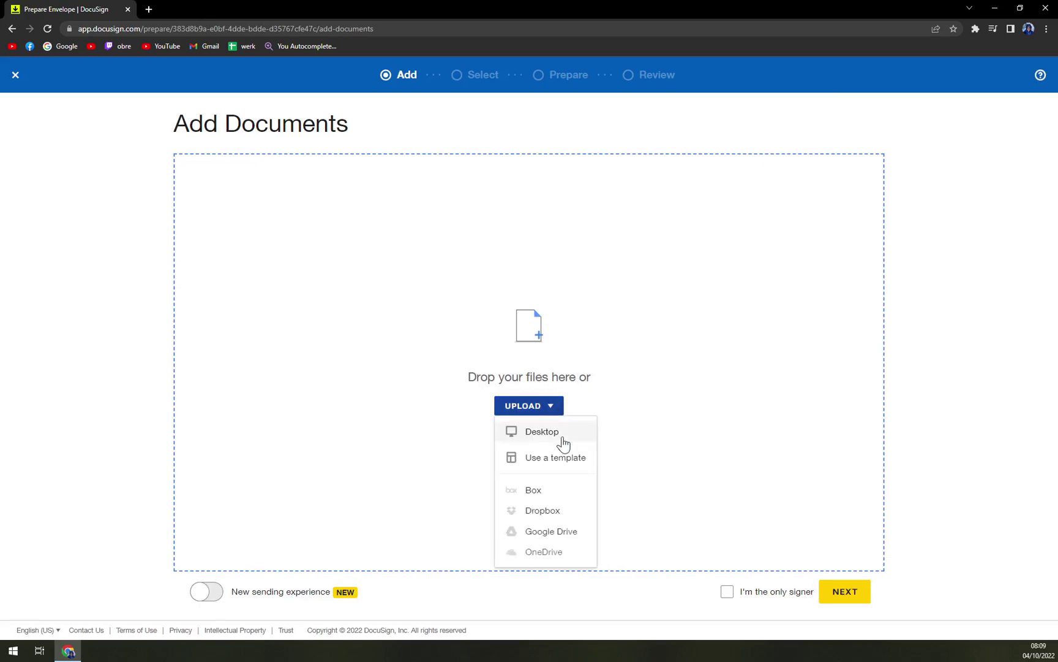
Upload sample.pdf from the Desktop's 'useless stuff' folder.
left_click(559, 434)
scroll(203, 264, "down", 1)
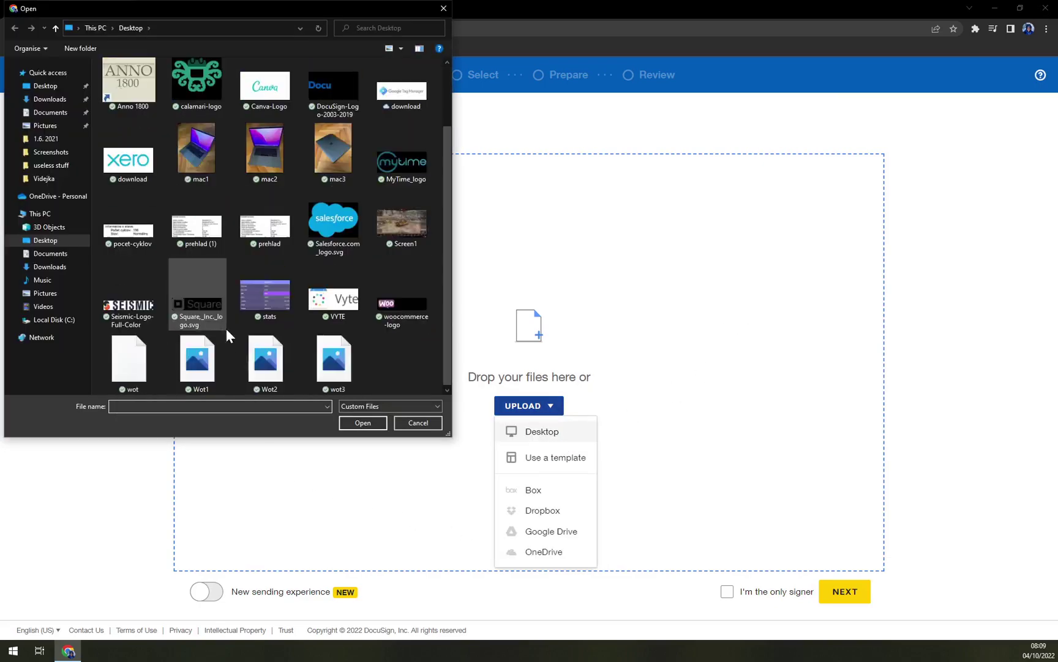
scroll(210, 332, "up", 1)
double_click(139, 114)
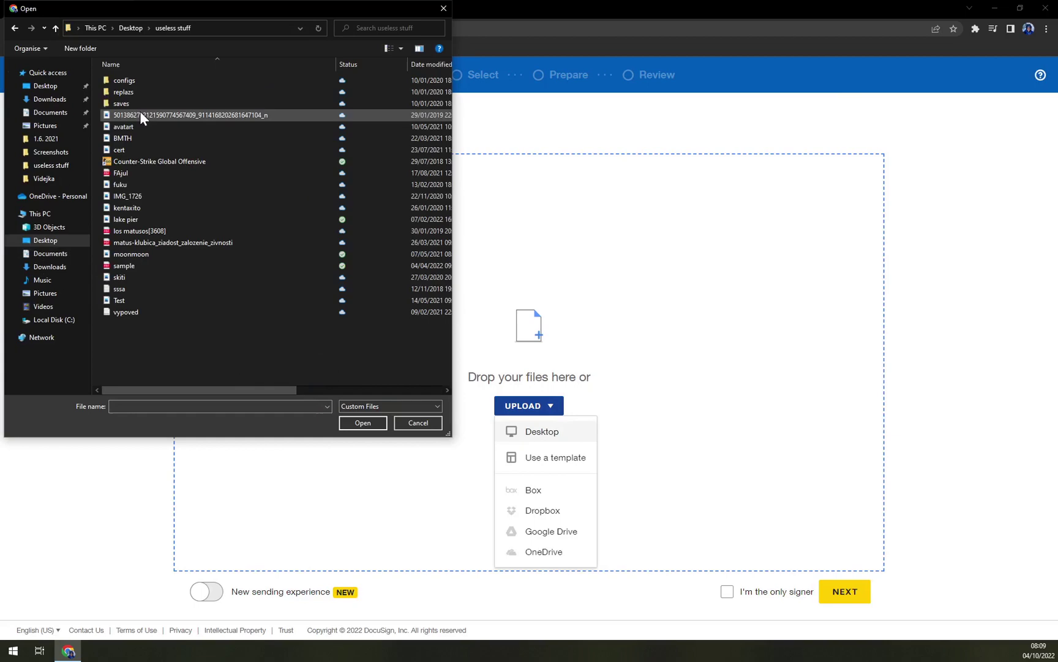
double_click(135, 271)
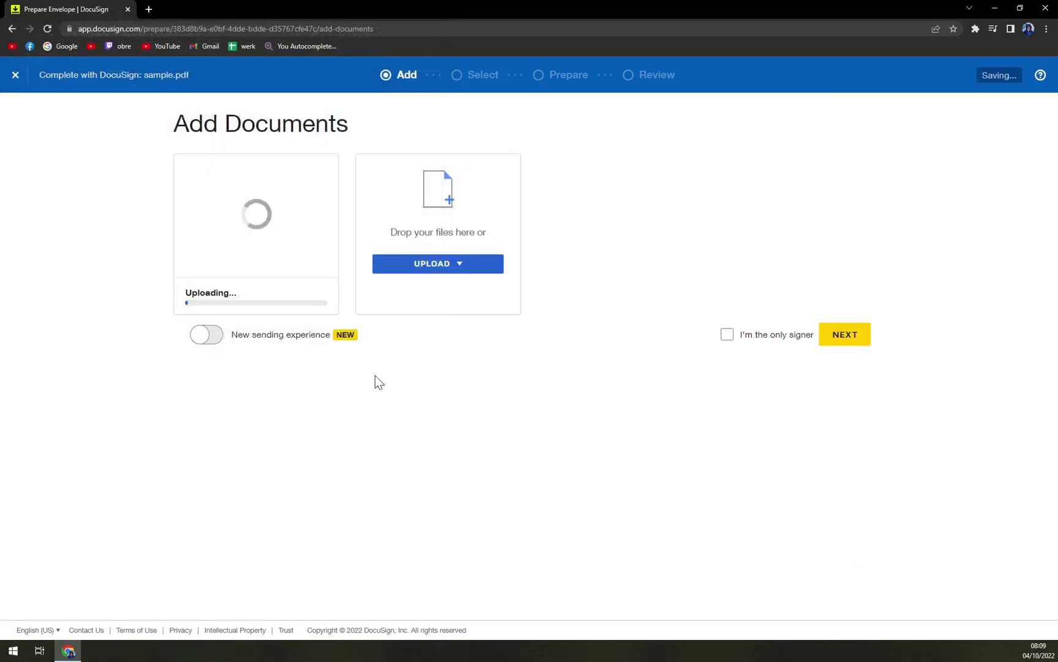